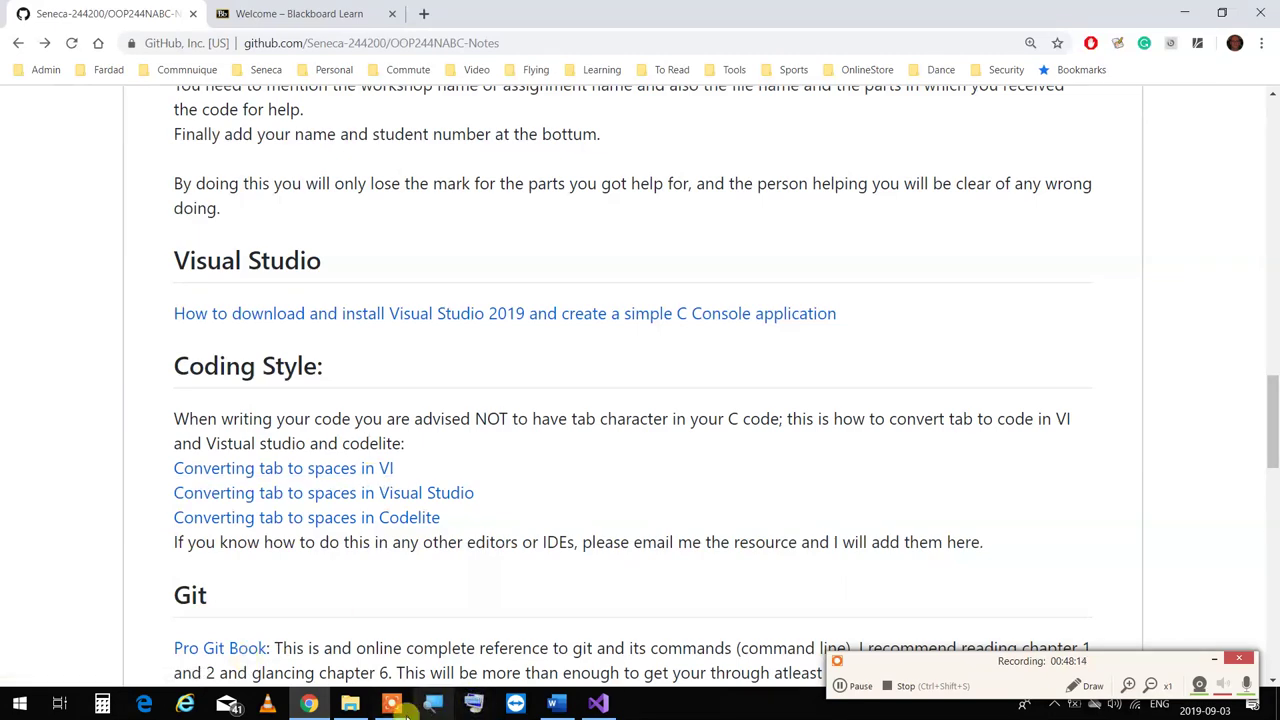
# Compare the local OOP244-NABC folder with the file list of the OOP244NABC-Notes repository on GitHub
pyautogui.click(350, 703)
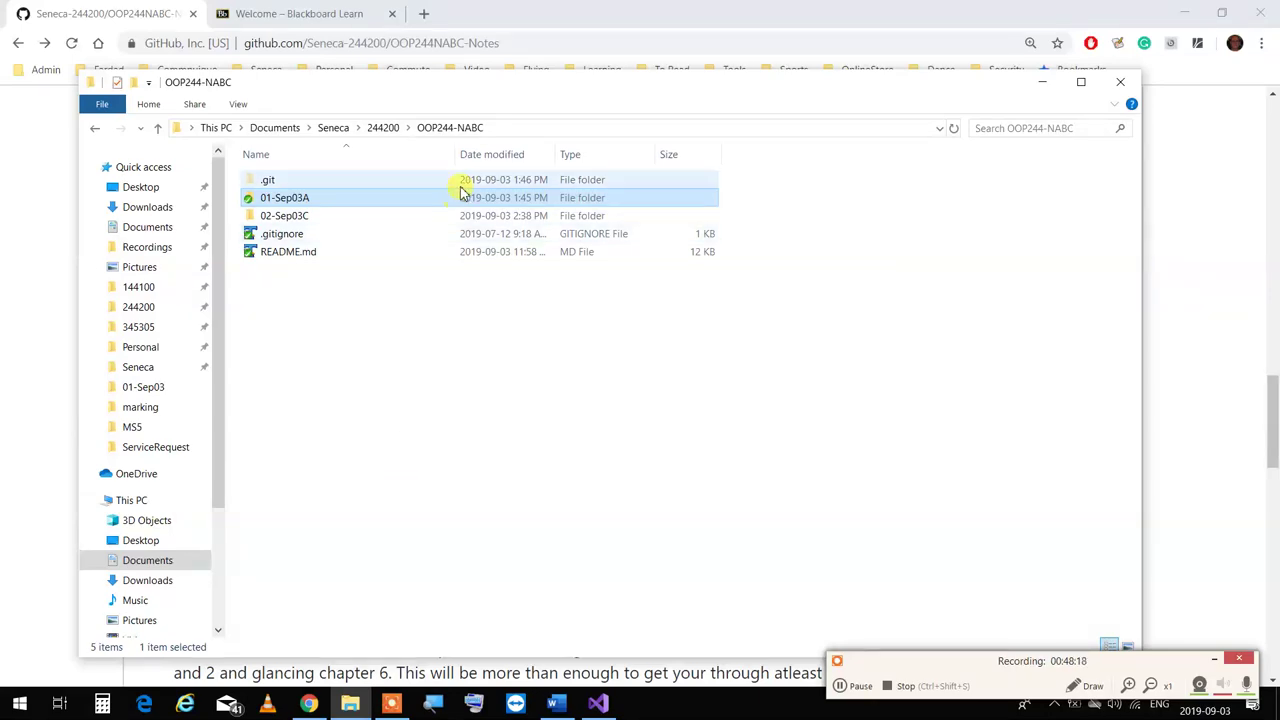
pyautogui.click(325, 703)
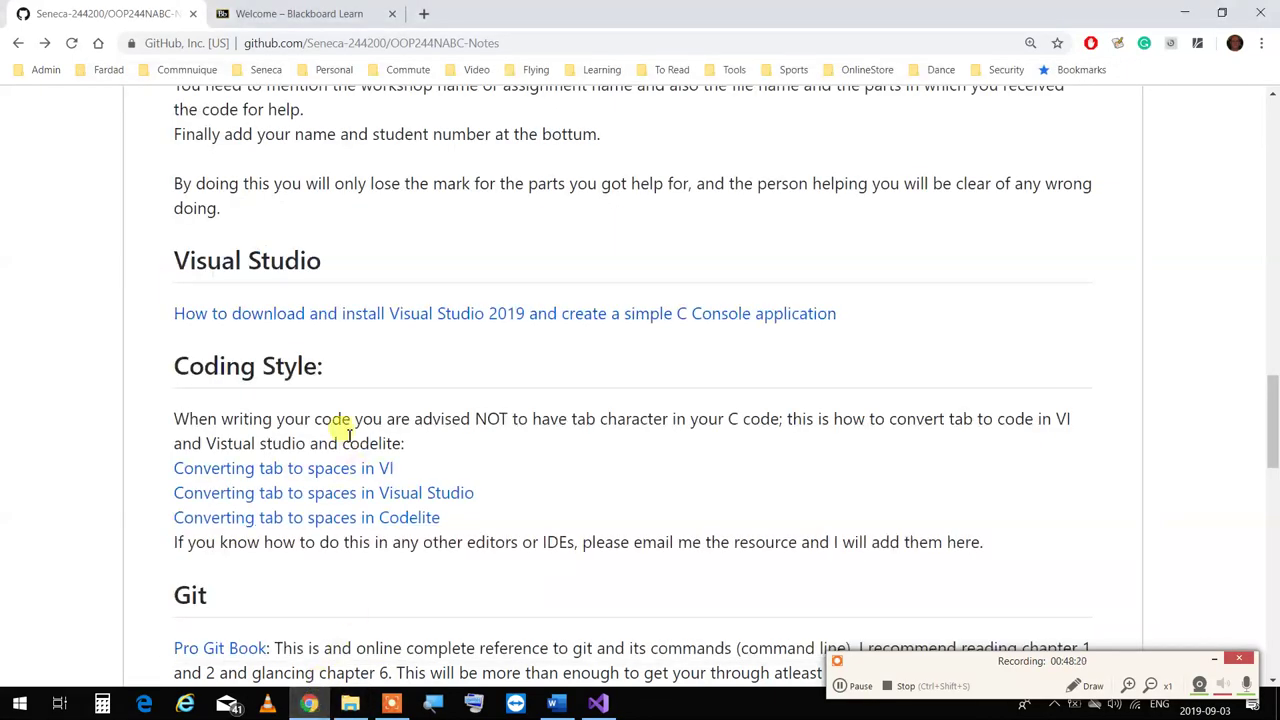
pyautogui.scroll(12, 320, 410)
pyautogui.scroll(6, 302, 405)
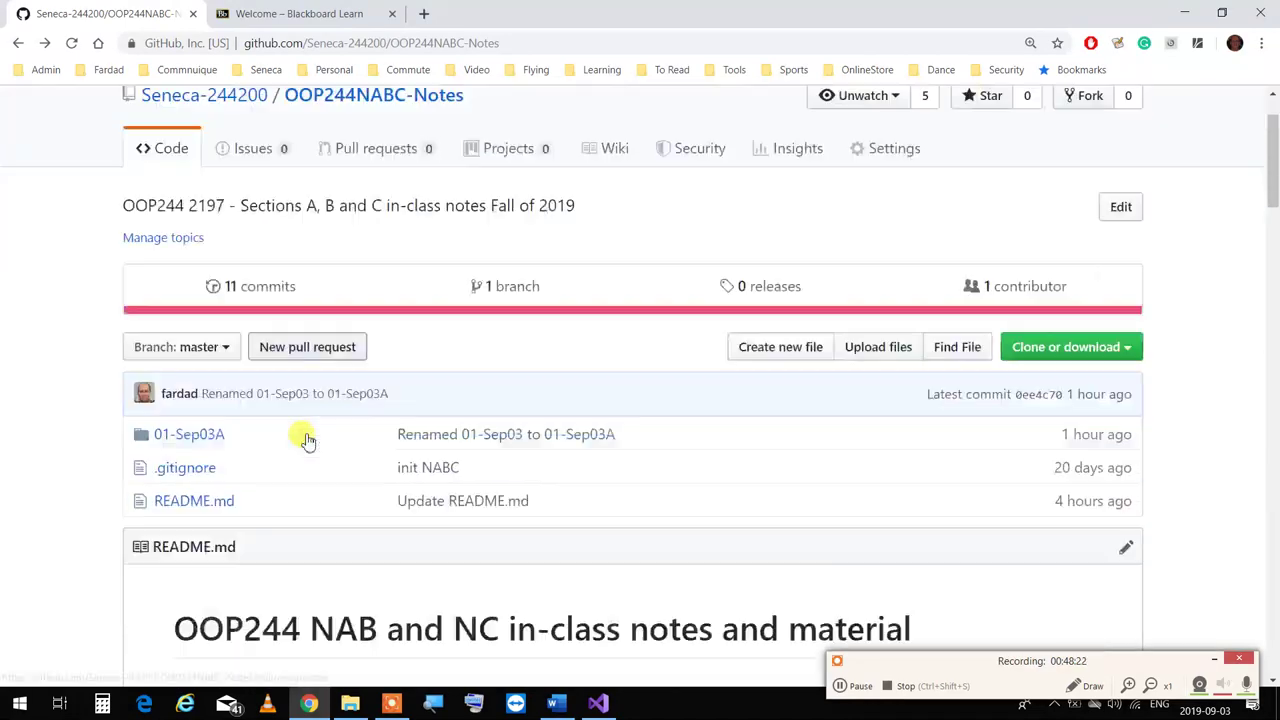
pyautogui.scroll(-1, 300, 434)
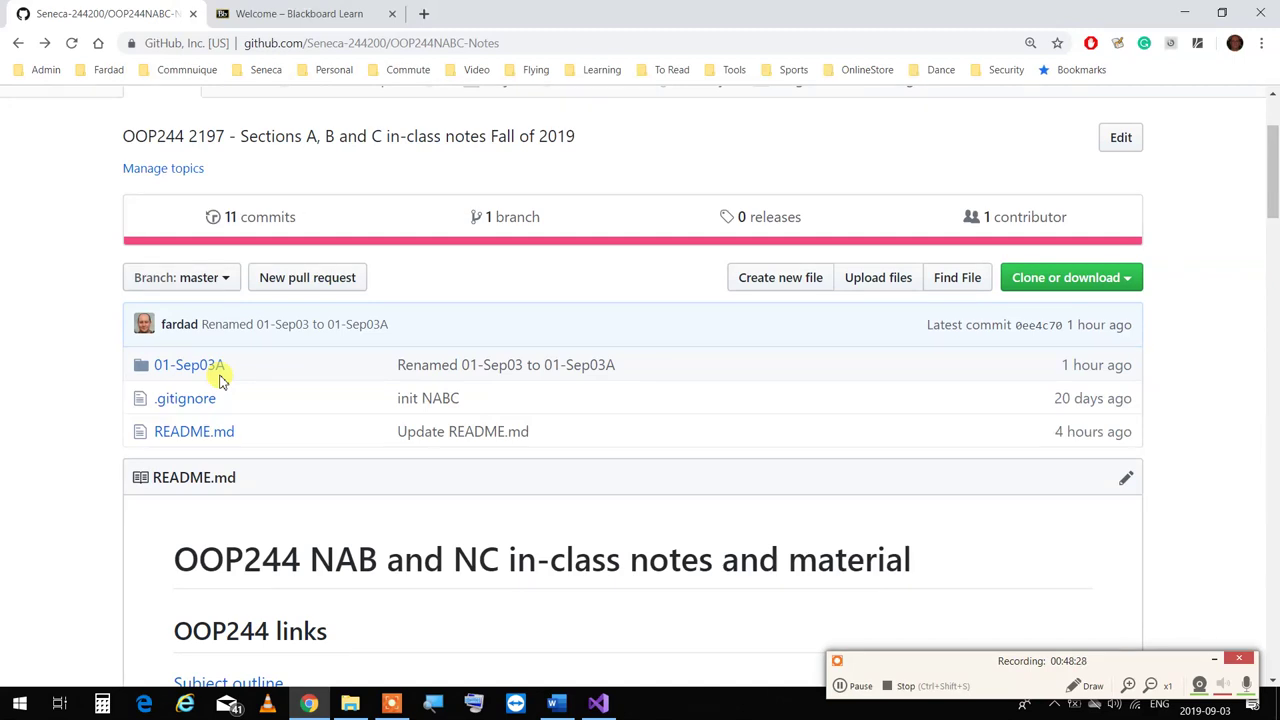
# Open the .gitignore file from the local OOP244-NABC folder to examine its ignore rules
pyautogui.hotkey('alt', 'Tab')
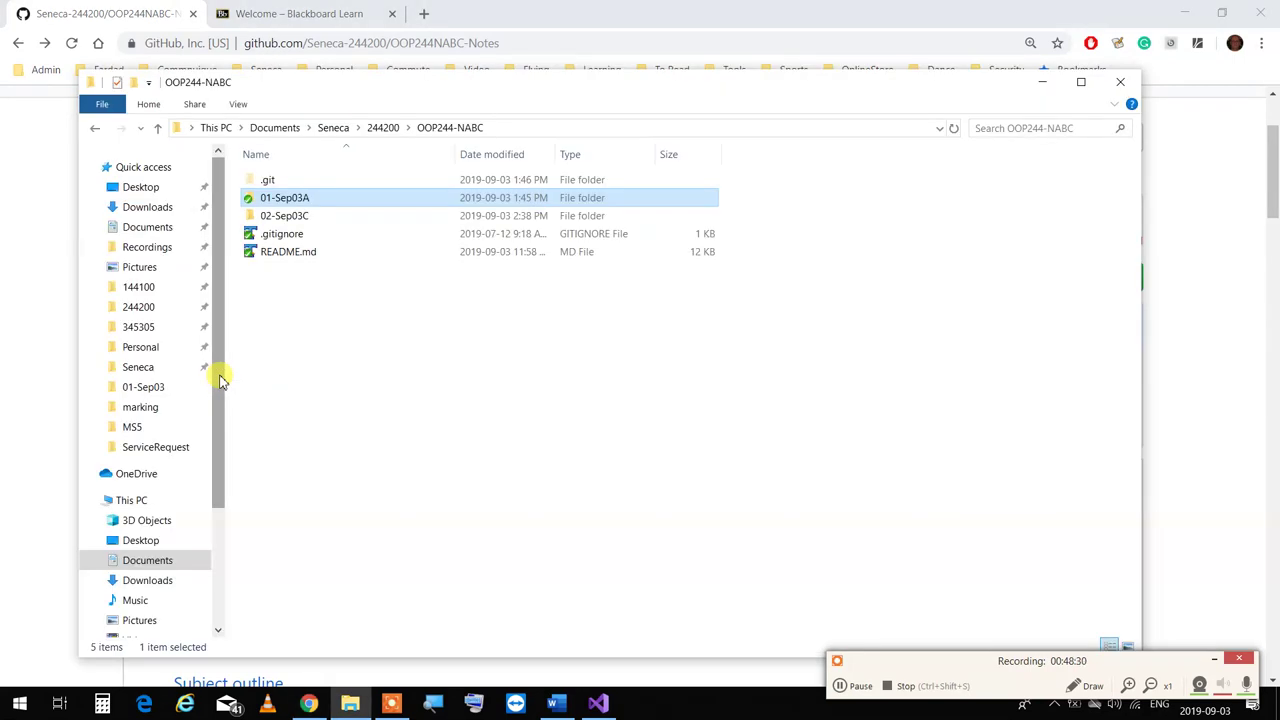
pyautogui.doubleClick(273, 240)
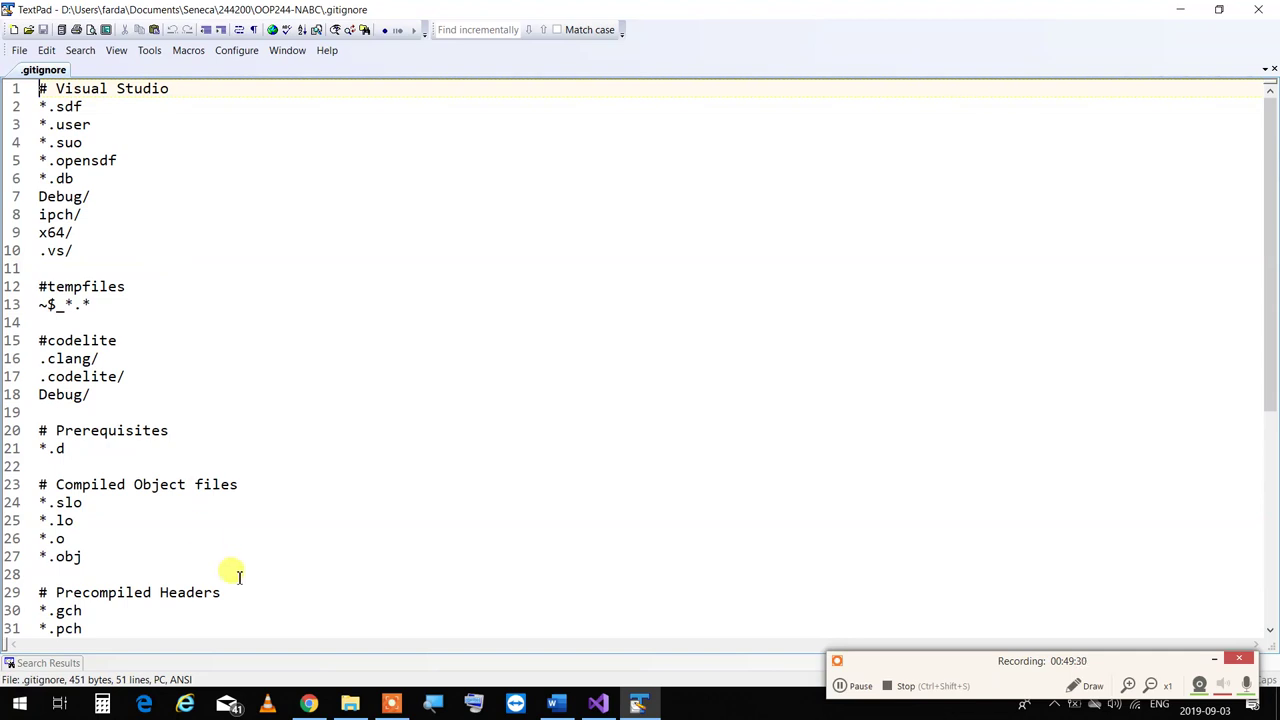
# Copy the file name 02-Sep03C.vcxproj from the 02-Sep03C folder in File Explorer
pyautogui.click(368, 703)
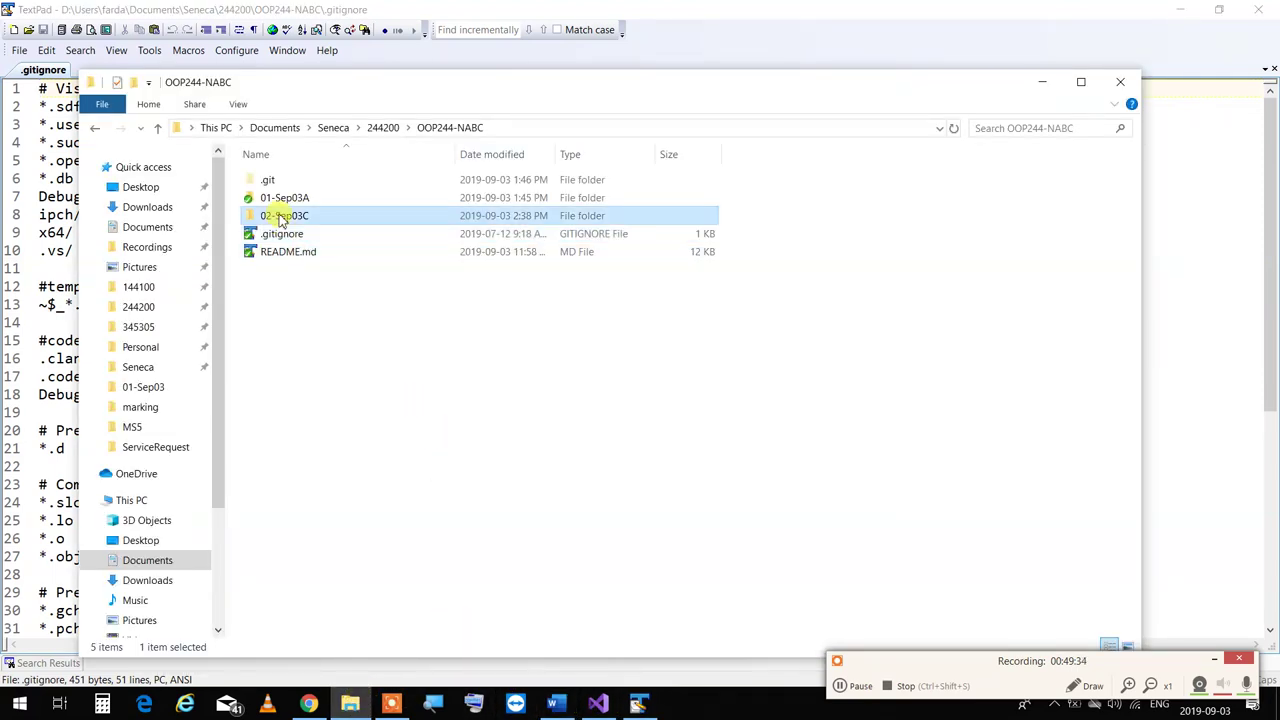
pyautogui.doubleClick(275, 215)
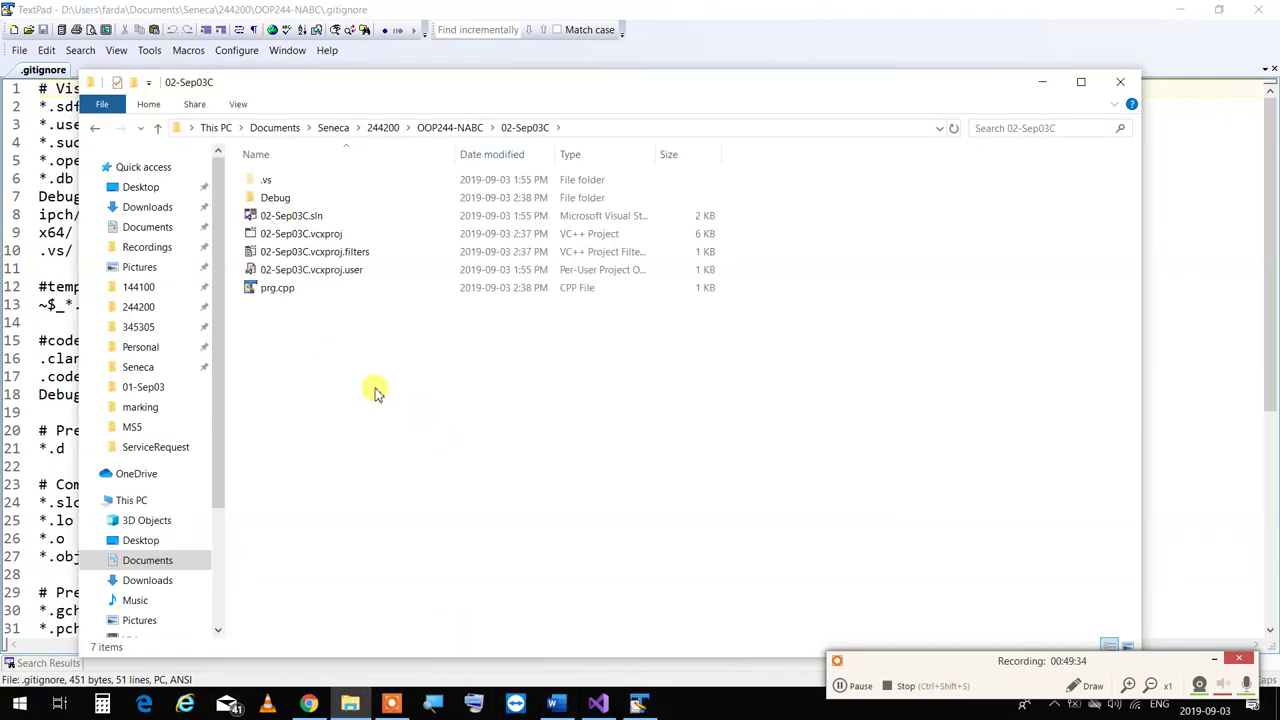
pyautogui.click(341, 236)
pyautogui.click(341, 236)
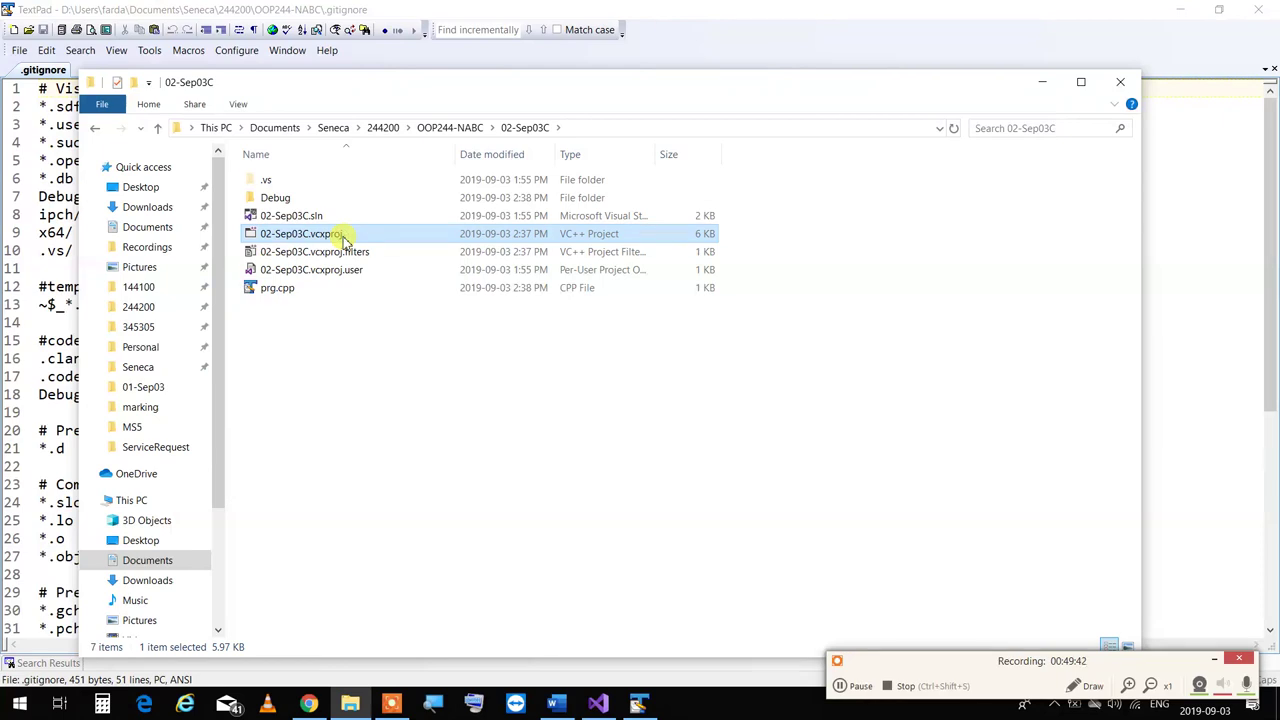
pyautogui.click(350, 233)
pyautogui.moveTo(350, 233); pyautogui.dragTo(244, 240)
pyautogui.hotkey('ctrl', 'c')
# Switch to the Word document and add 02-Sep03C.vcxproj and 02-Sep03C.vcxproj.filters on separate lines below the GitHub link
pyautogui.hotkey('alt', 'Tab')
pyautogui.hotkey('alt', 'Tab')
pyautogui.hotkey('alt', 'Tab')
pyautogui.hotkey('alt', 'Tab')
pyautogui.hotkey('alt', 'Tab')
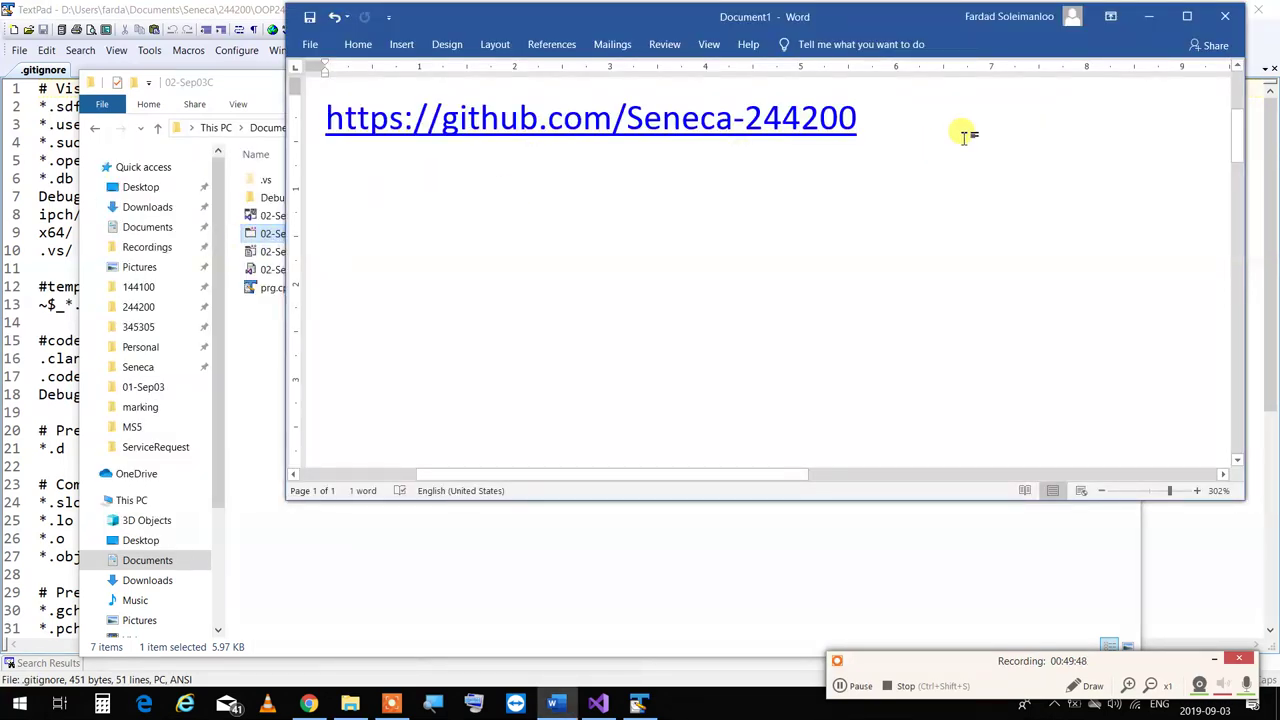
pyautogui.hotkey('ctrl', 'v')
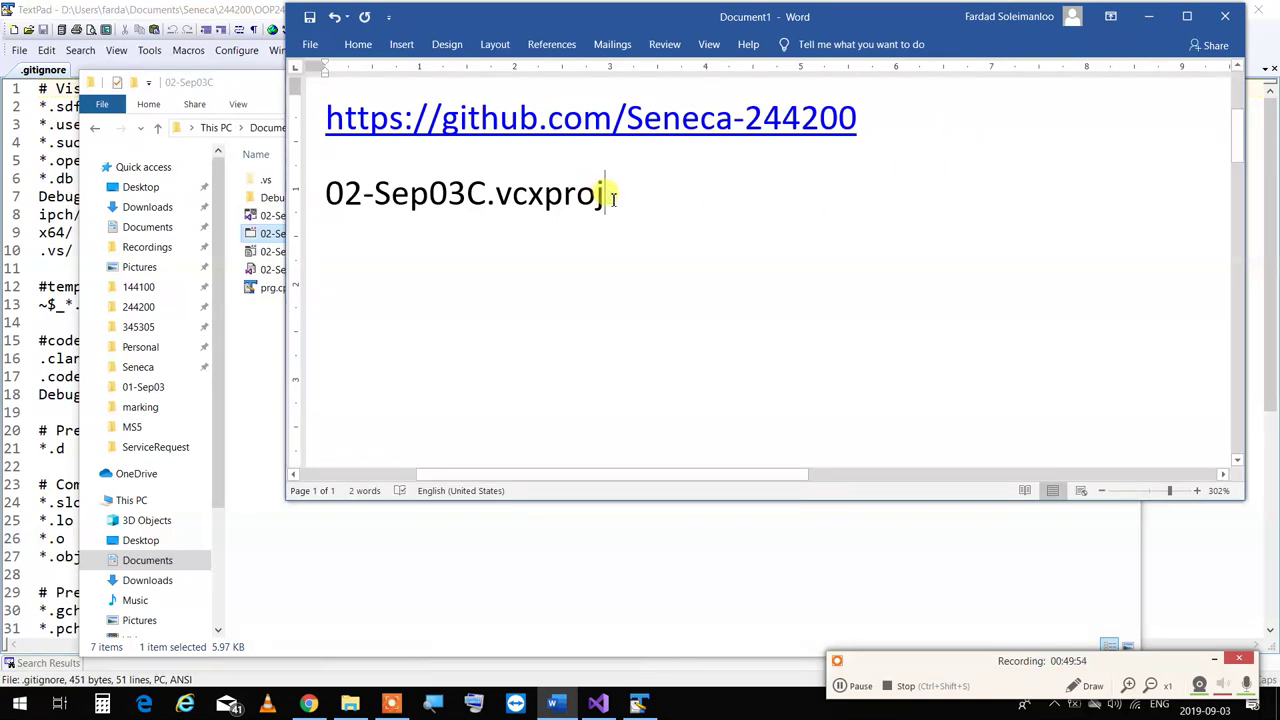
pyautogui.press('Return')
pyautogui.hotkey('ctrl', 'v')
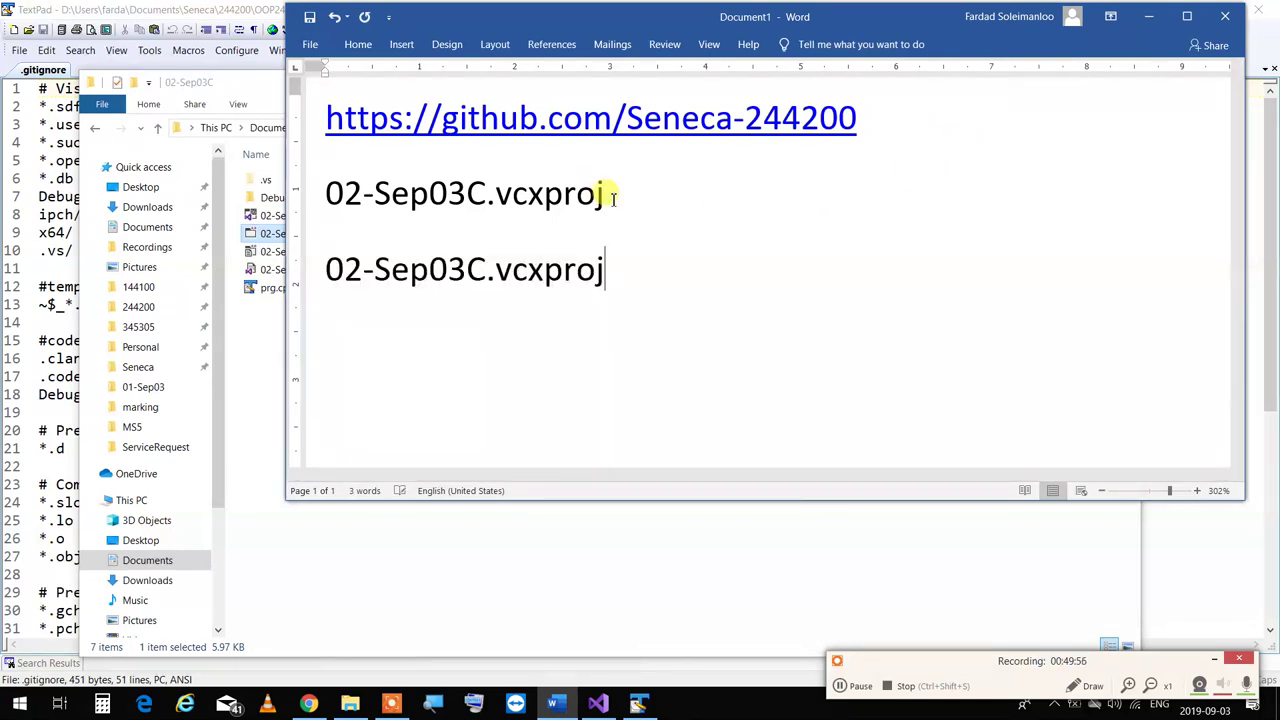
pyautogui.write('.filters')
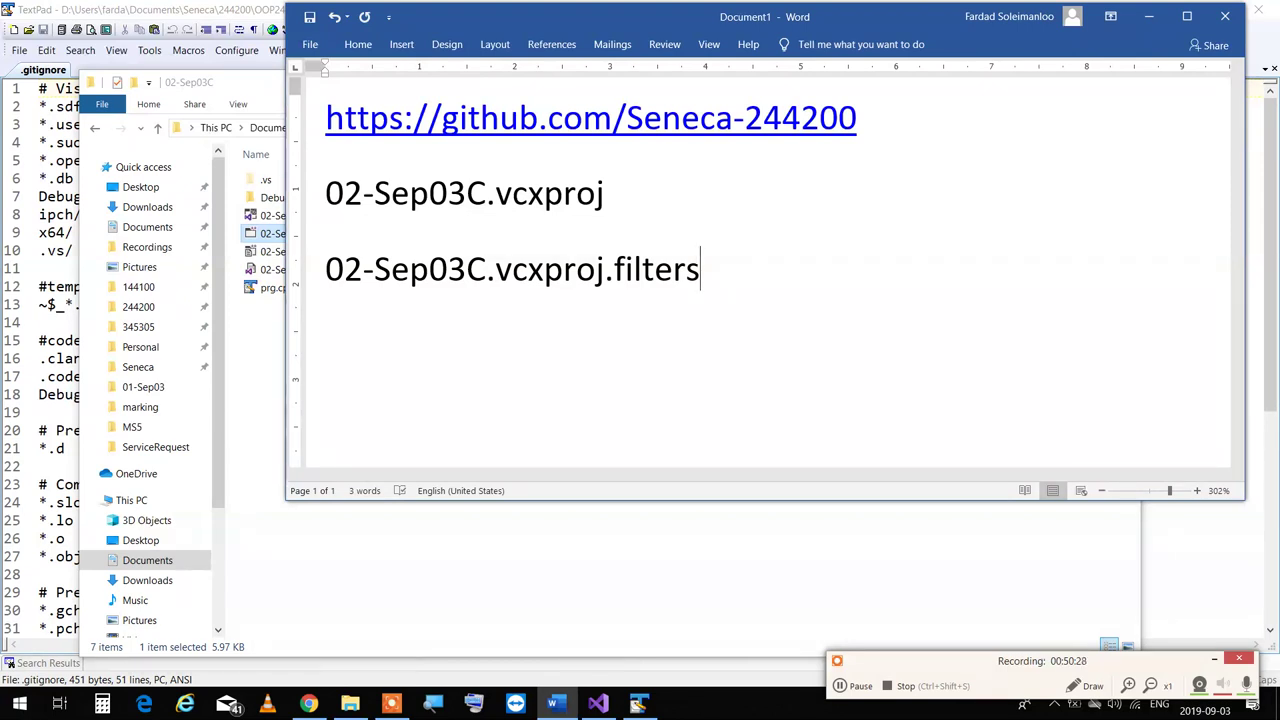
# Return to the OOP244-NABC folder and add the 02-Sep03C folder's four unversioned files to Git with TortoiseGit
pyautogui.click(351, 564)
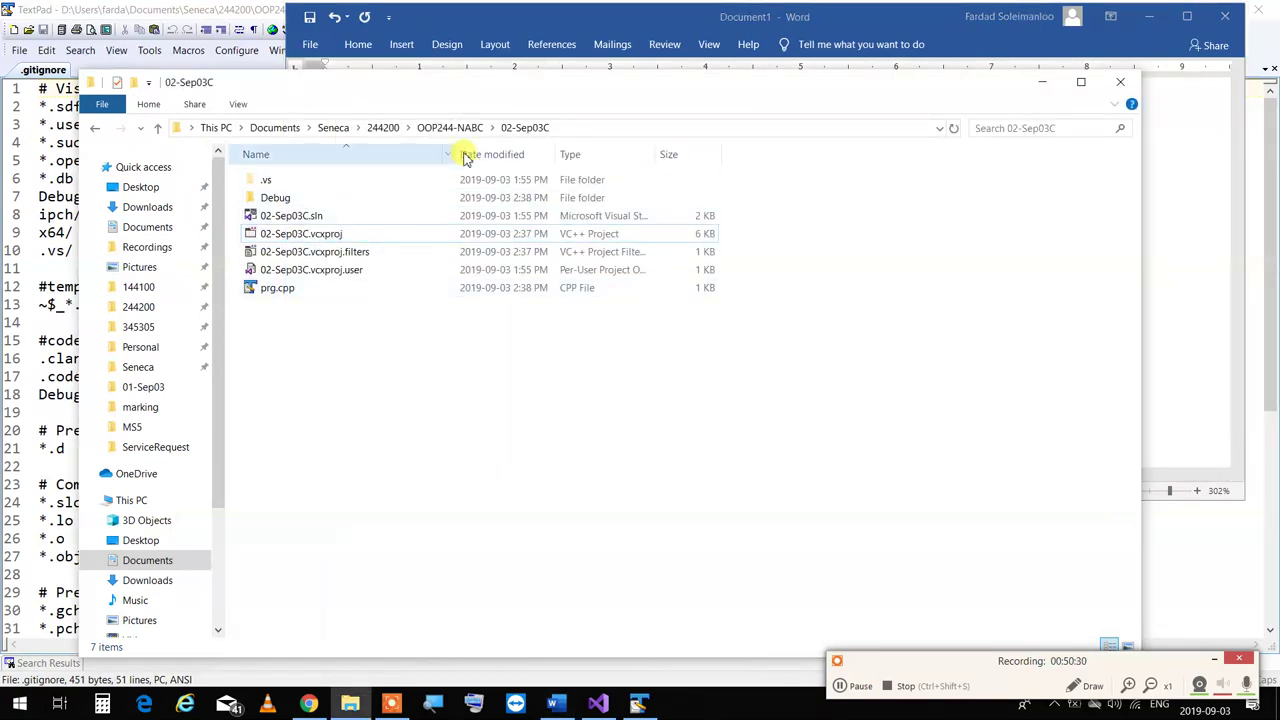
pyautogui.click(478, 127)
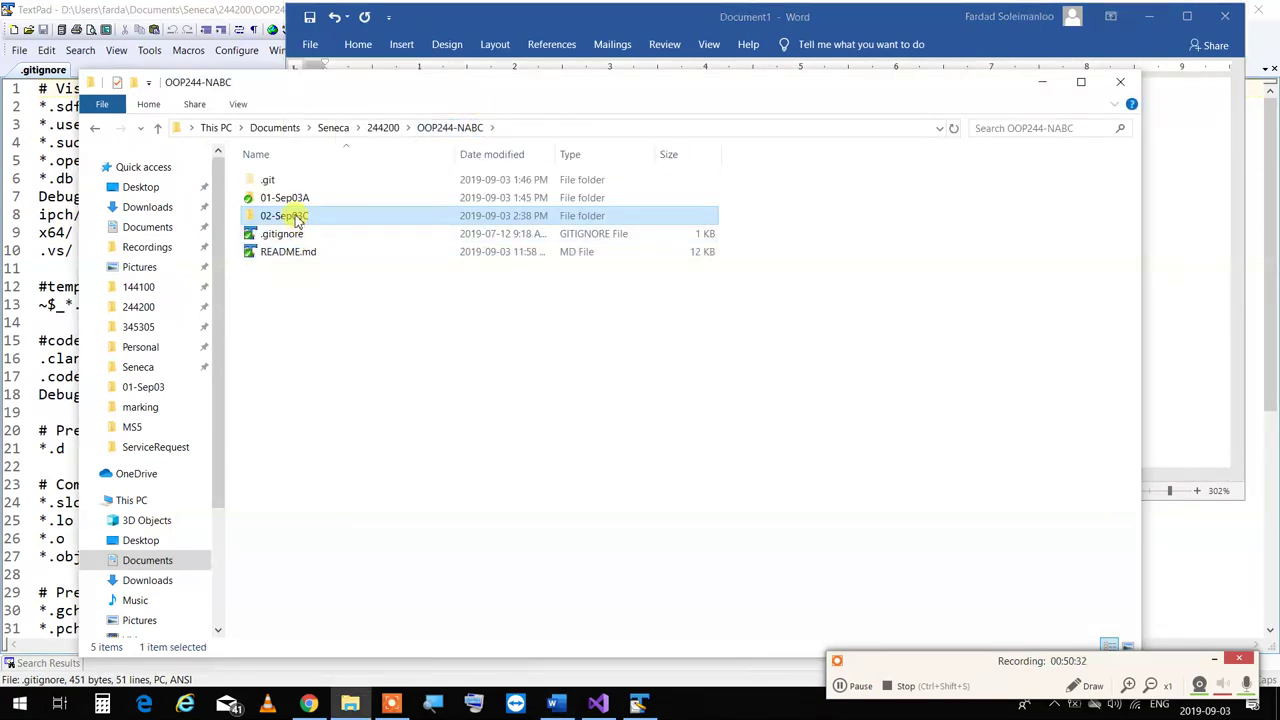
pyautogui.moveTo(296, 221)
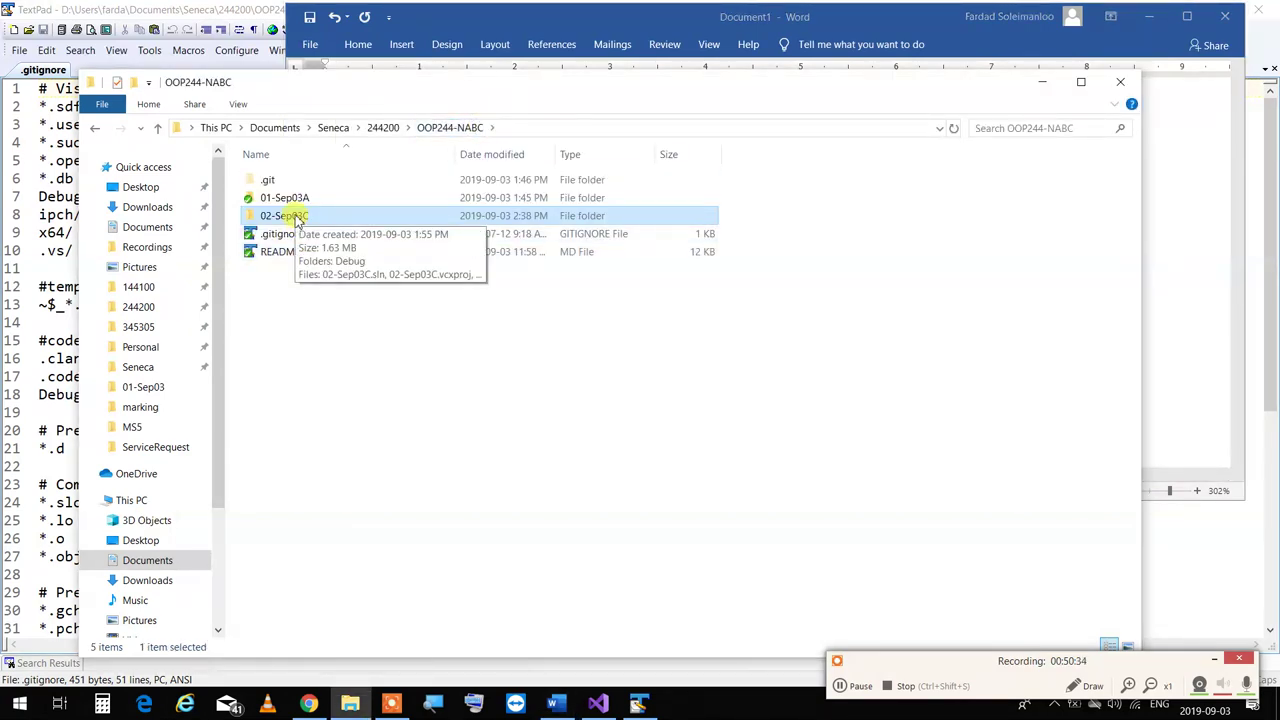
pyautogui.rightClick(296, 219)
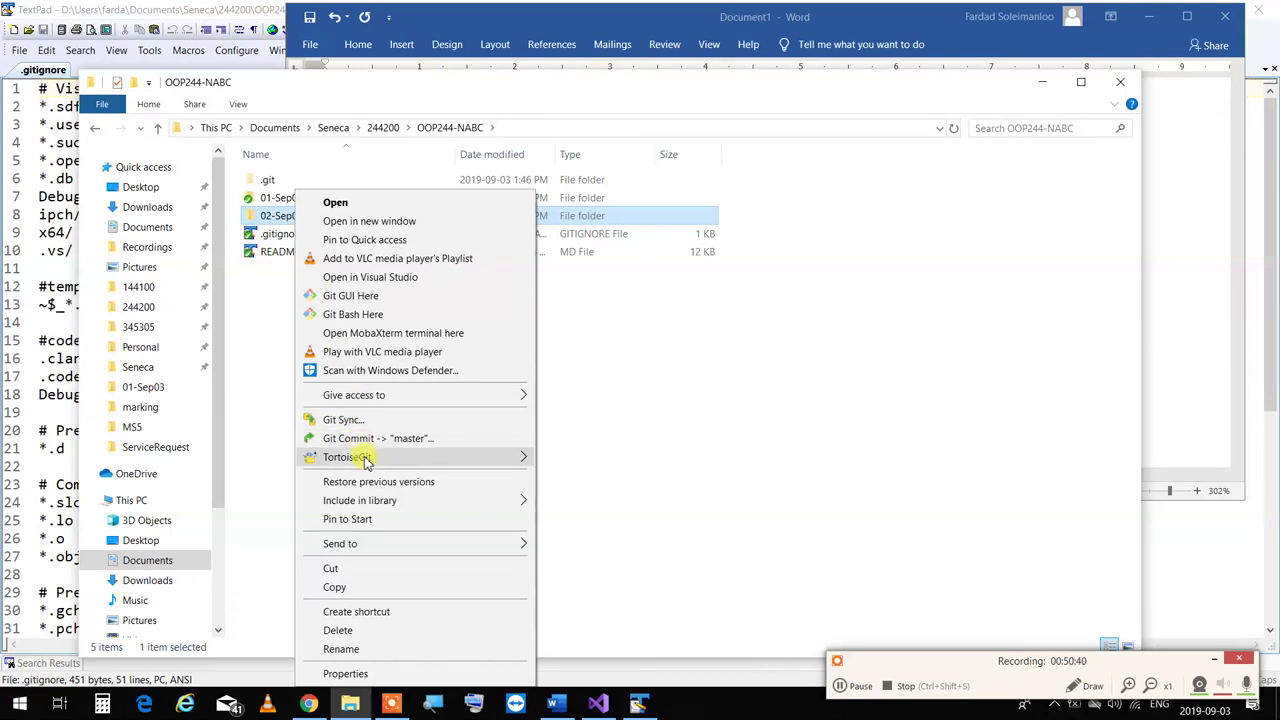
pyautogui.moveTo(360, 457)
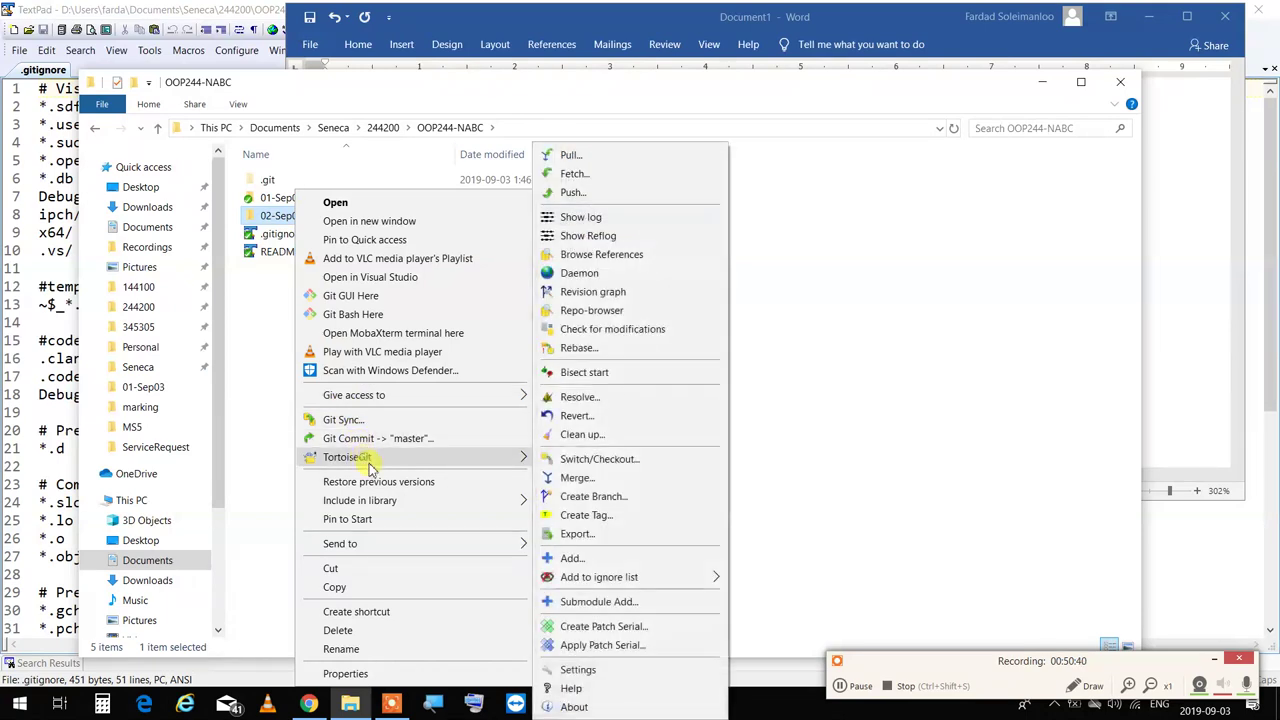
pyautogui.click(585, 561)
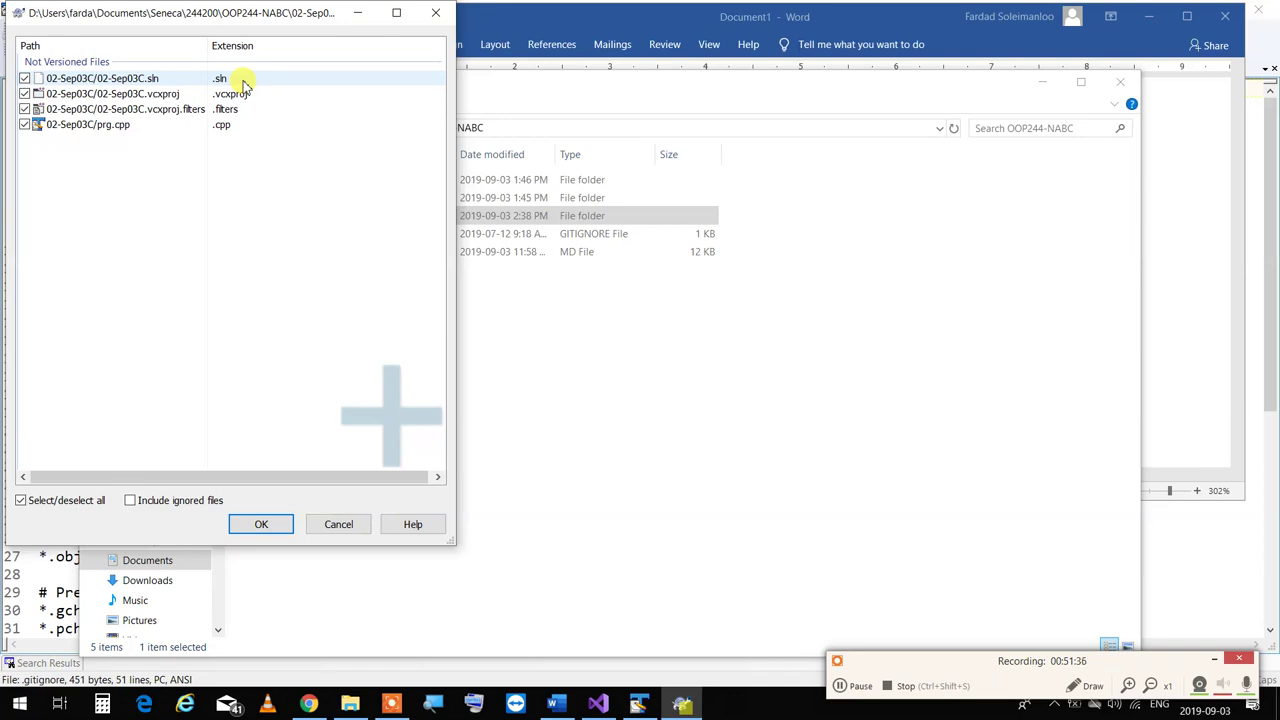
pyautogui.click(258, 525)
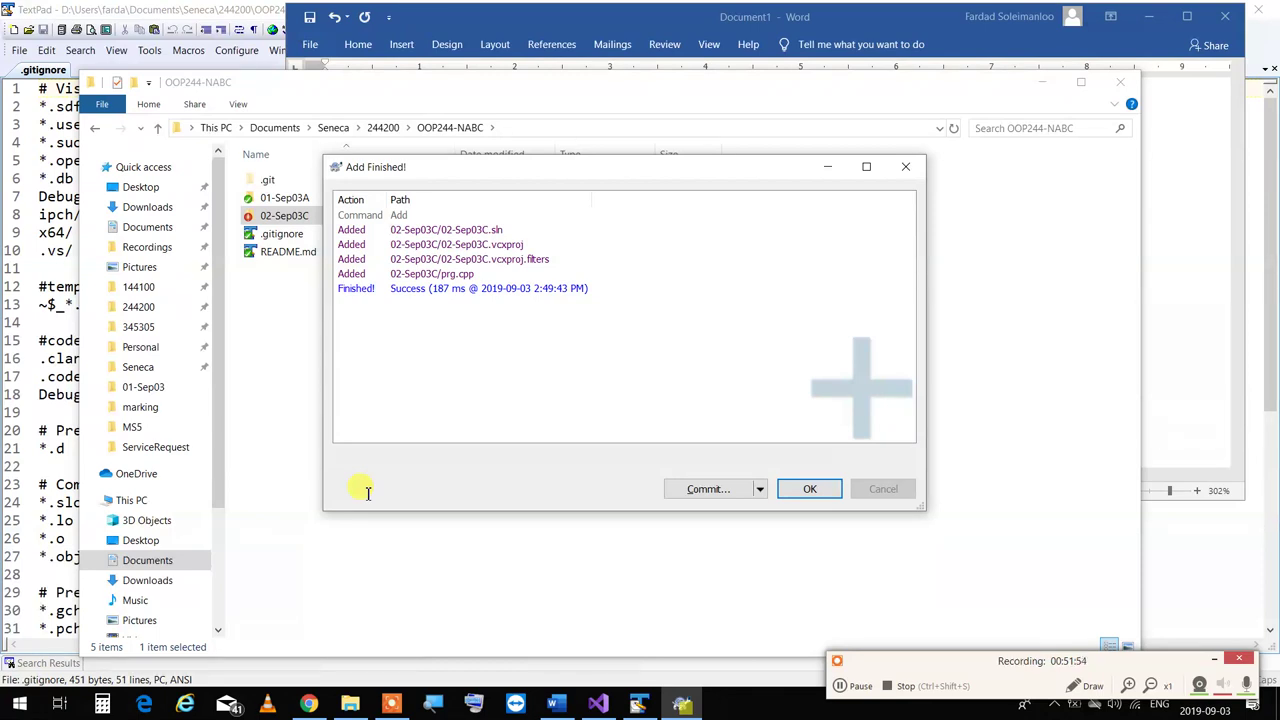
# Commit the added 02-Sep03C files to master with the message "testing one two three program"
pyautogui.click(713, 492)
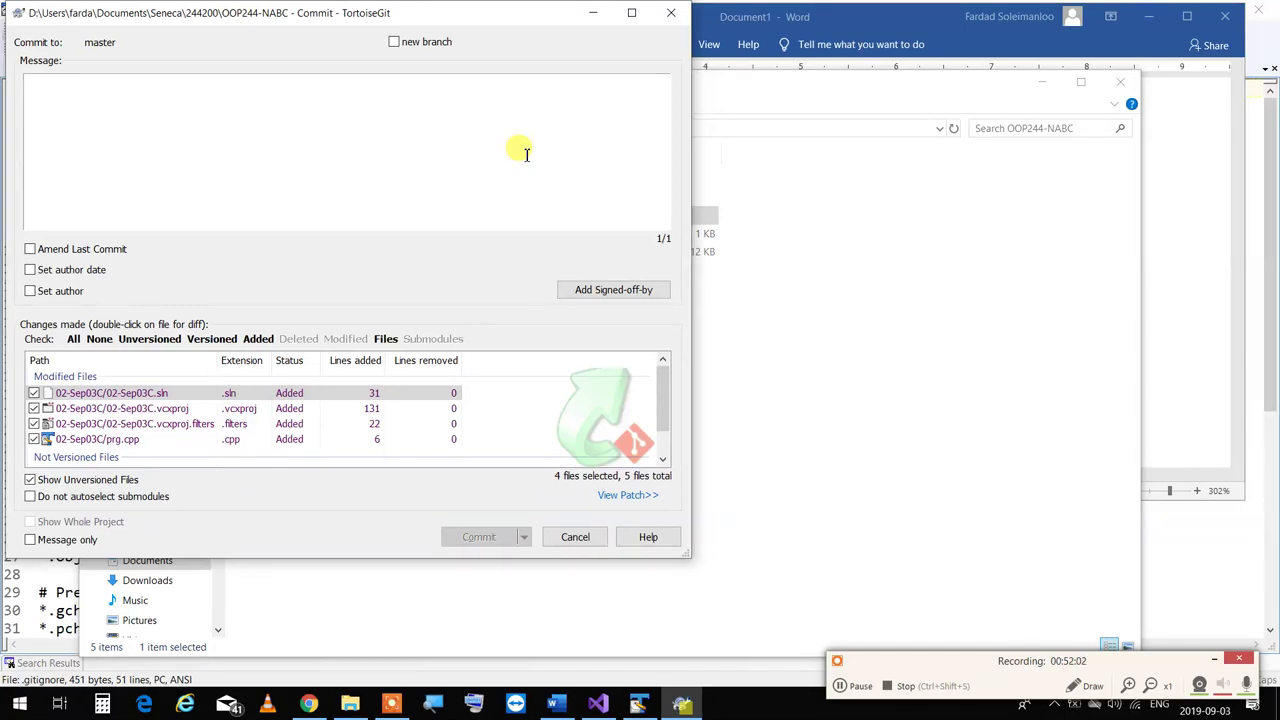
pyautogui.write('pr')
pyautogui.press('BackSpace')
pyautogui.press('BackSpace')
pyautogui.write('prg')
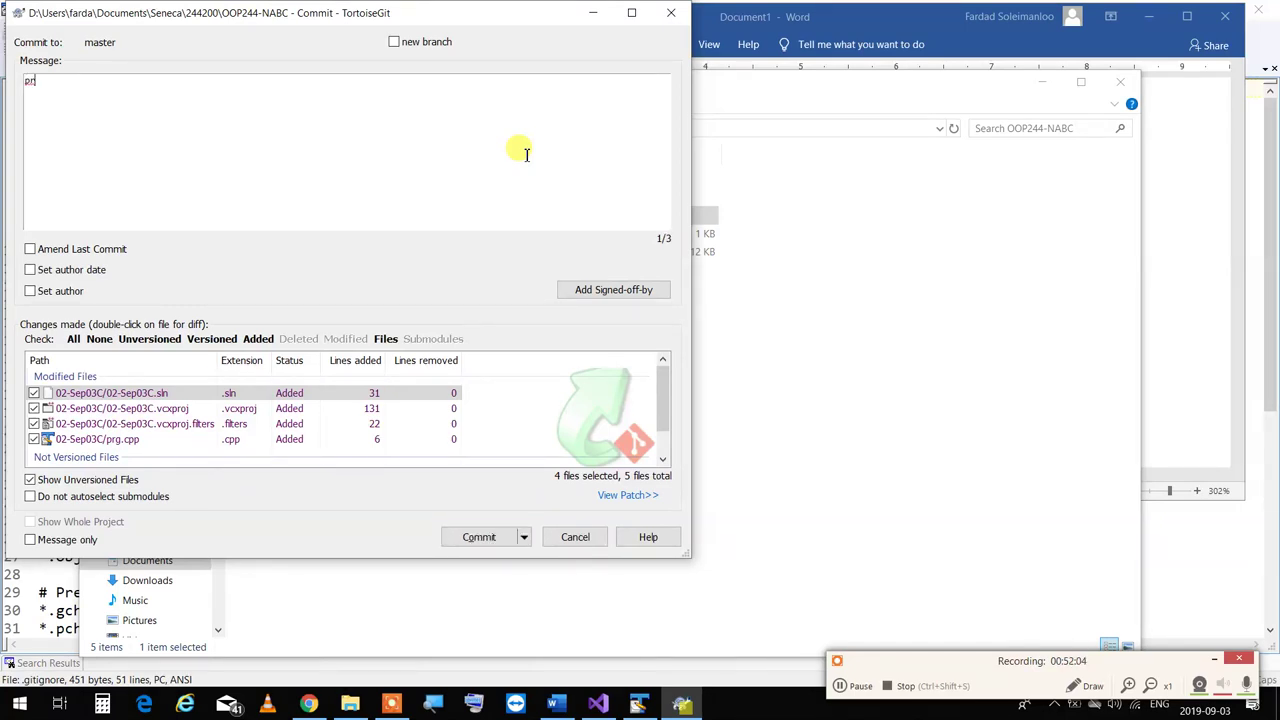
pyautogui.press('BackSpace')
pyautogui.press('BackSpace')
pyautogui.press('BackSpace')
pyautogui.write('testing one two three progf')
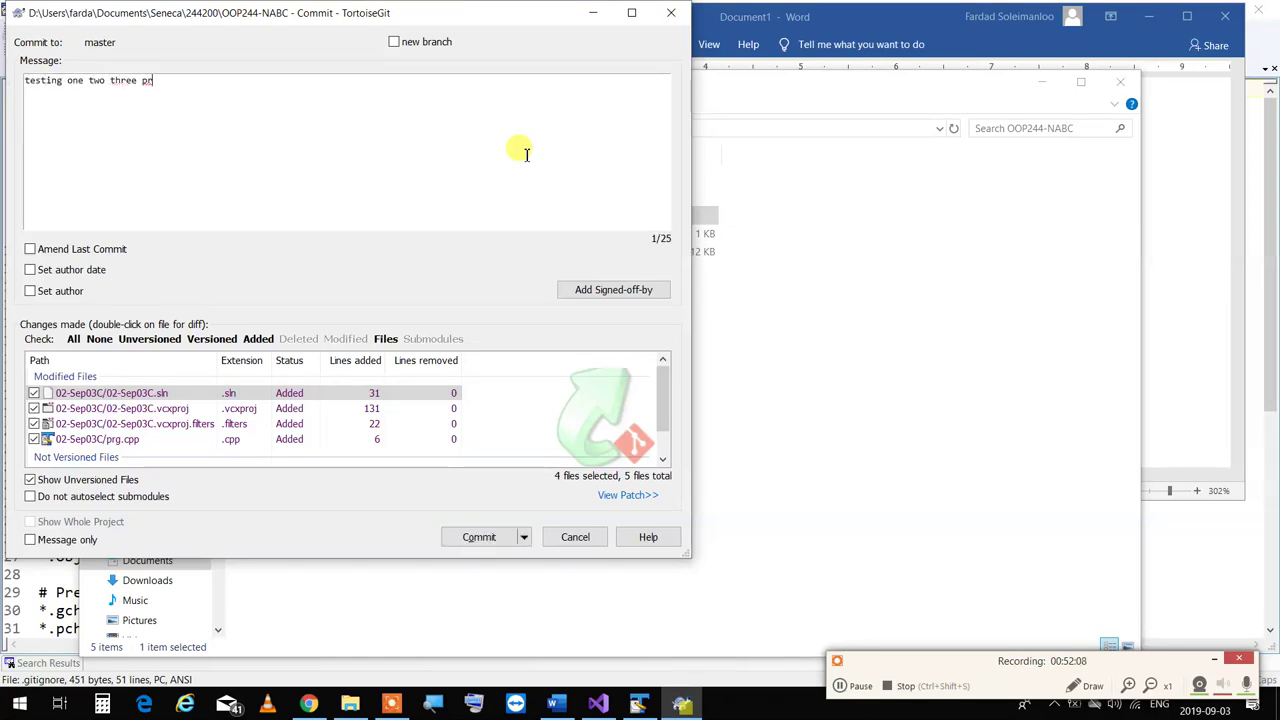
pyautogui.press('BackSpace')
pyautogui.write('ram')
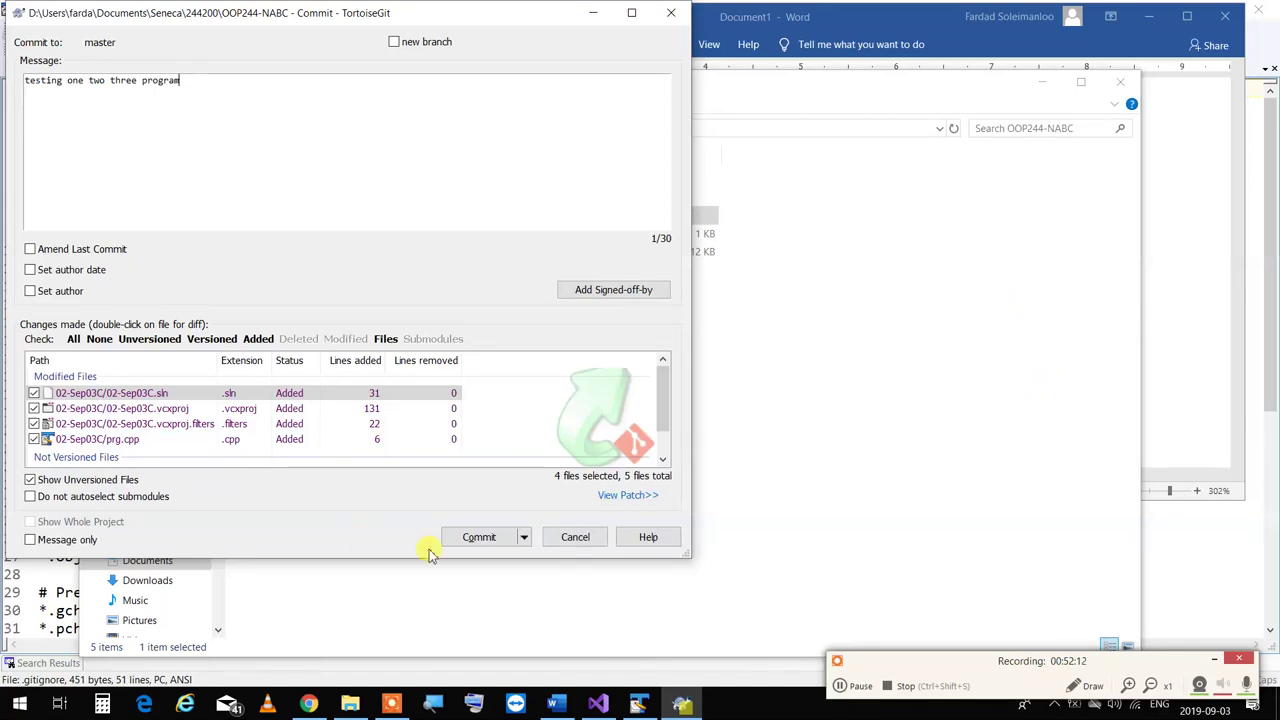
pyautogui.click(476, 544)
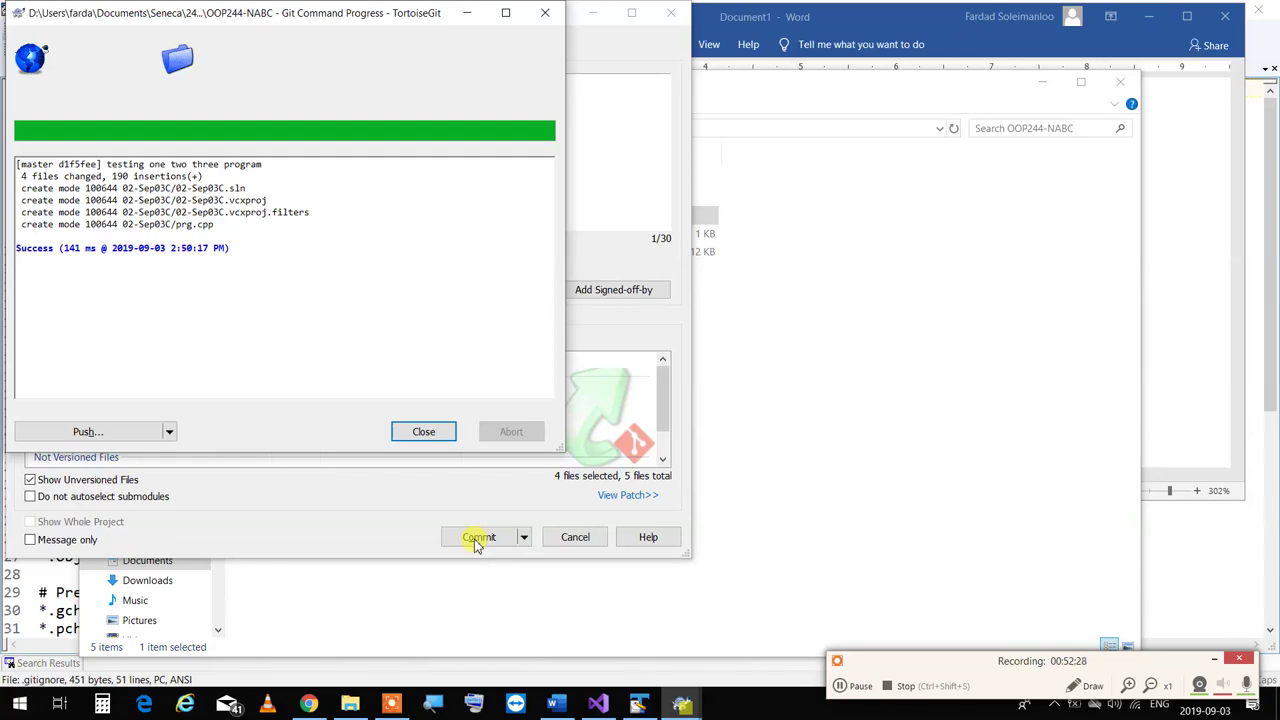
# Push the local master branch to master on the origin remote
pyautogui.click(126, 431)
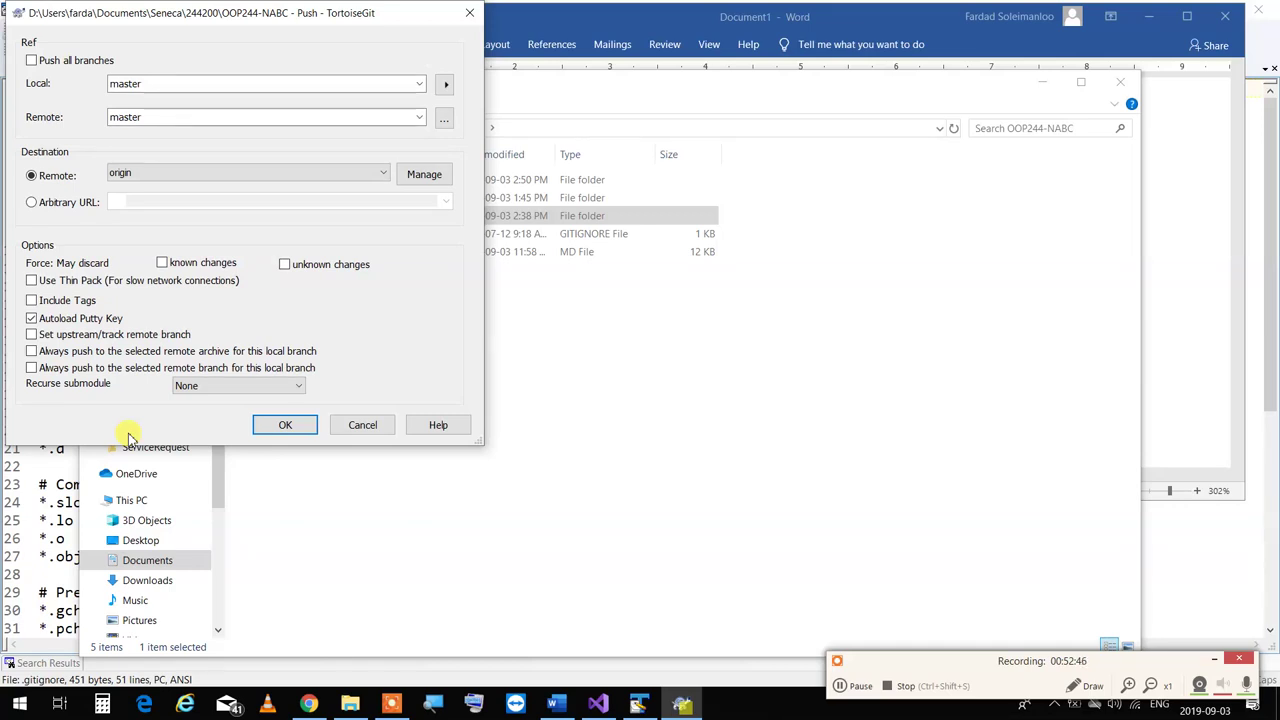
pyautogui.click(280, 424)
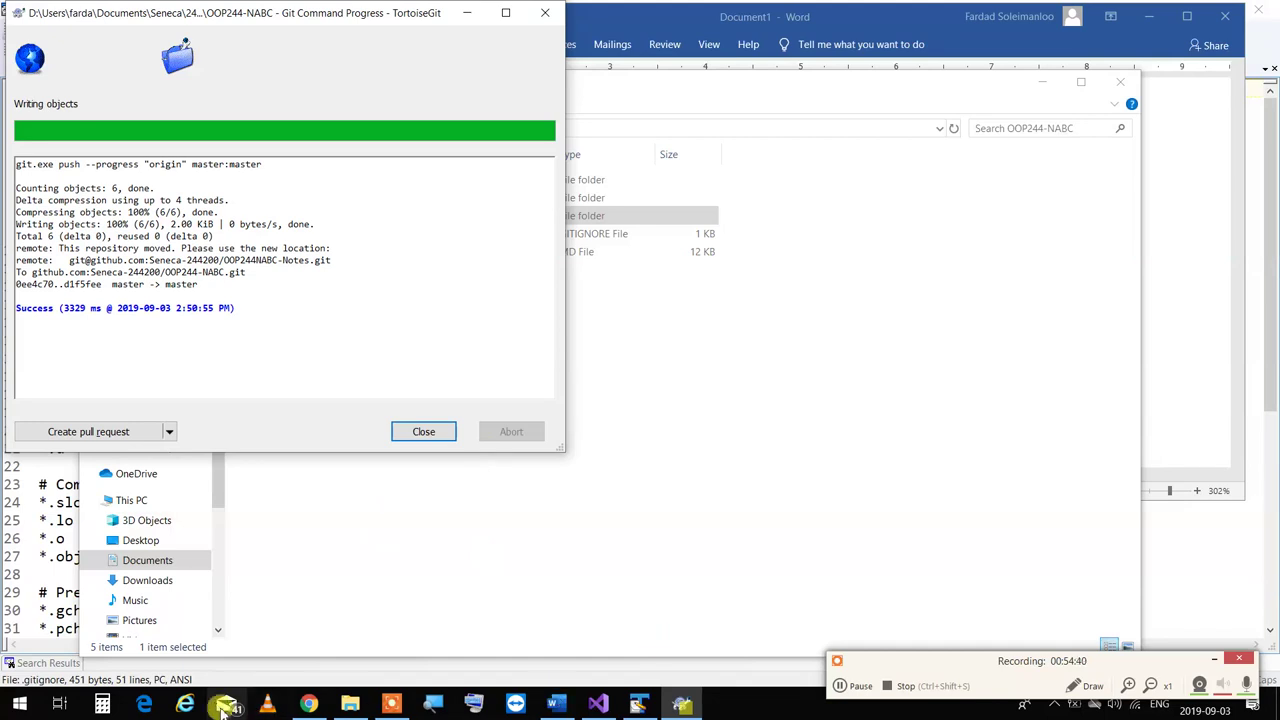
# Switch to Chrome and show the clone and download options of the OOP244NABC-Notes repository
pyautogui.click(322, 706)
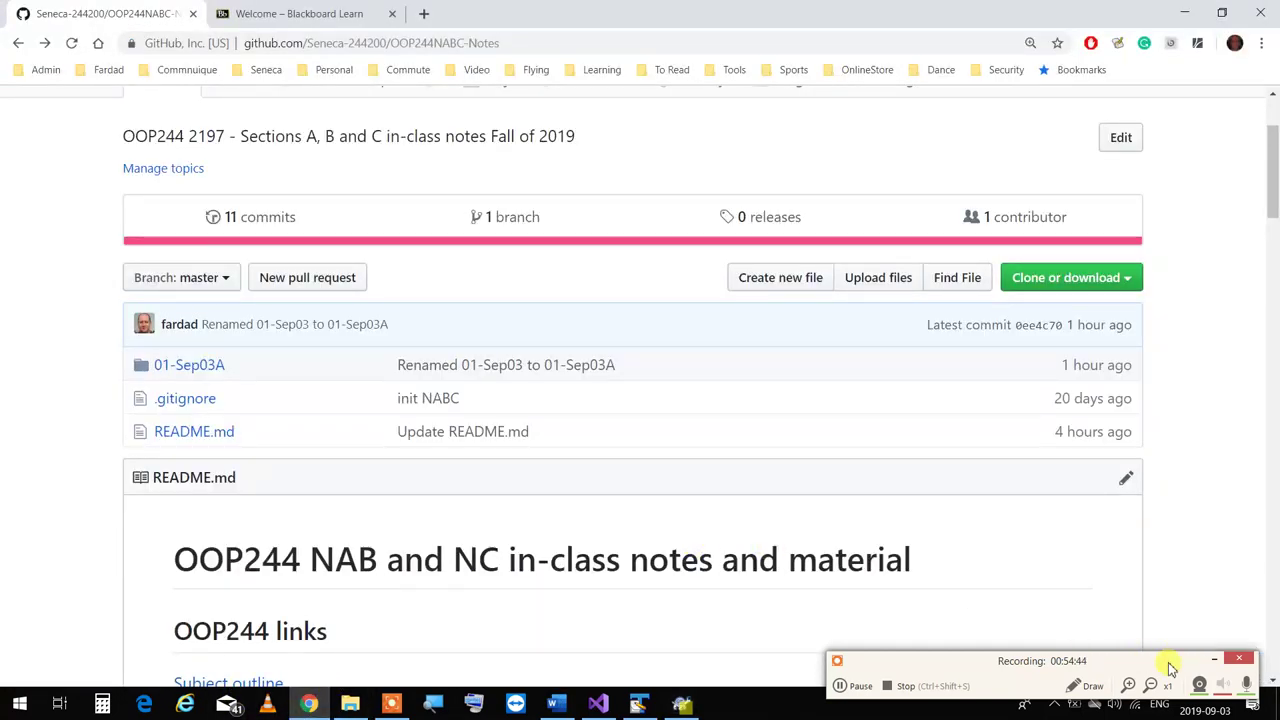
pyautogui.moveTo(1165, 655)
pyautogui.mouseDown()
pyautogui.moveTo(1160, 617)
pyautogui.moveTo(1158, 655)
pyautogui.mouseUp()
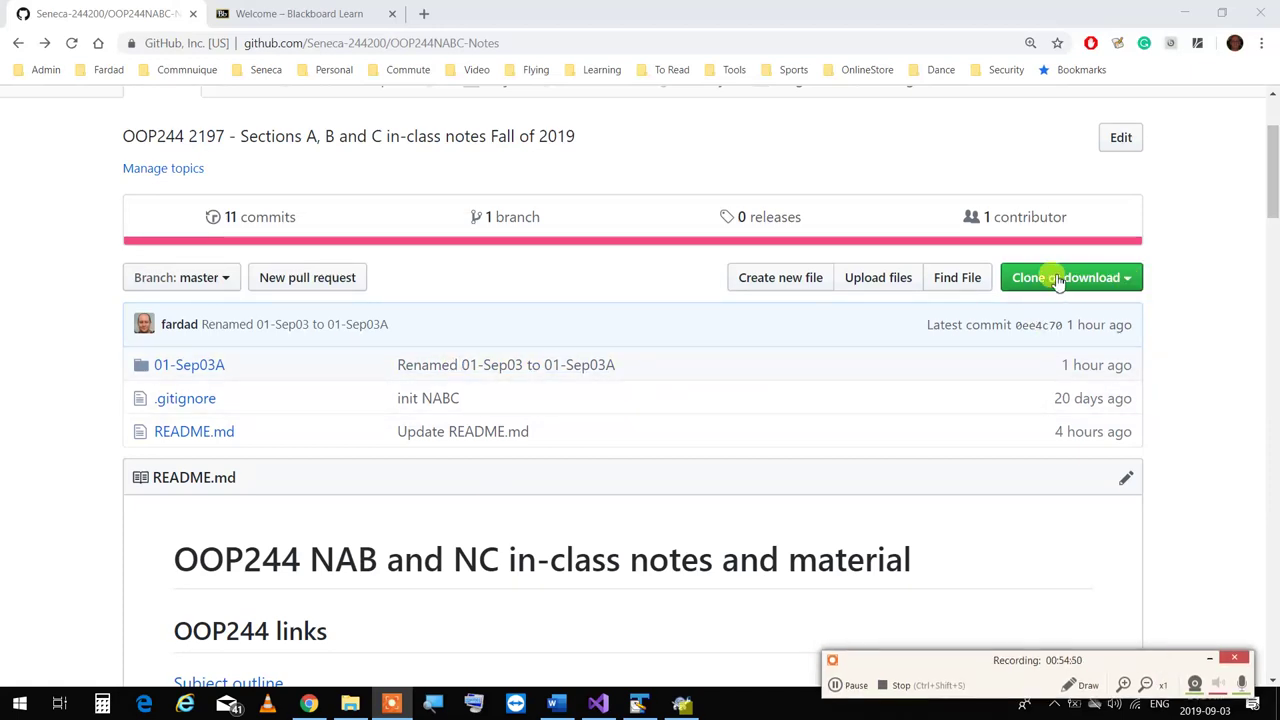
pyautogui.click(1130, 281)
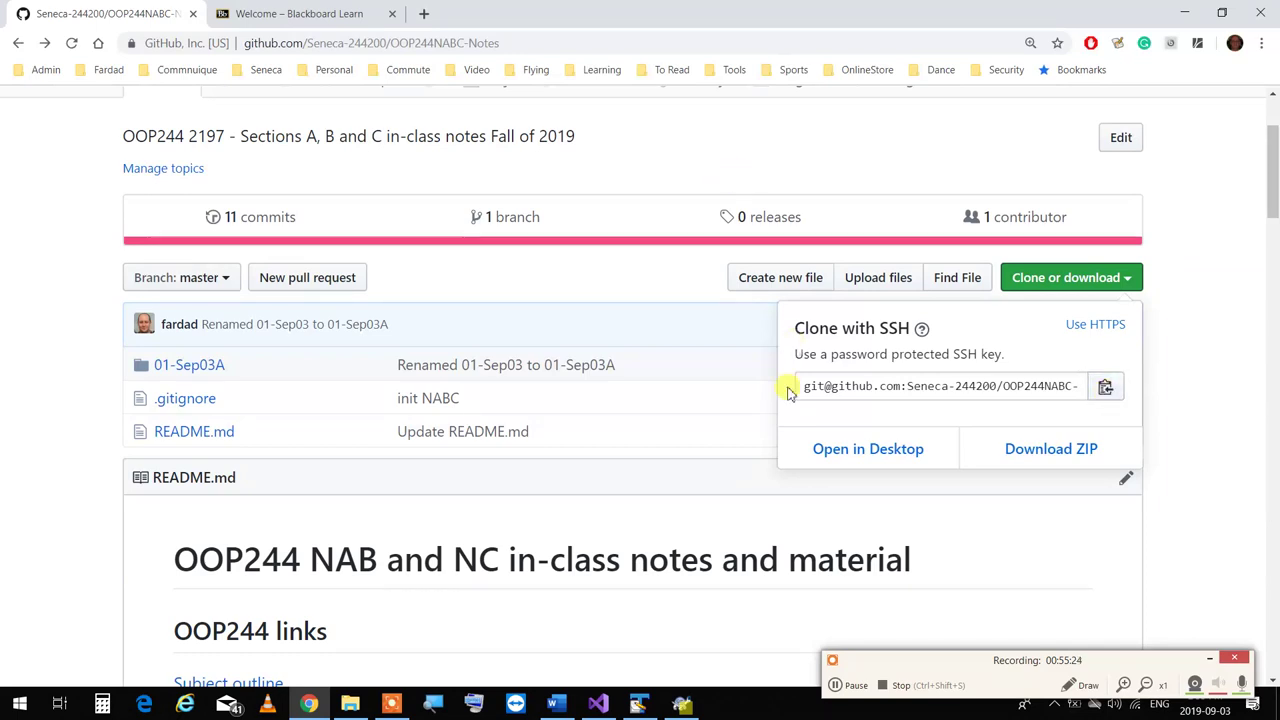
# Switch to File Explorer, look up the Git Clone command on the Data (D:) drive, and open Local Disk (C:)
pyautogui.click(350, 704)
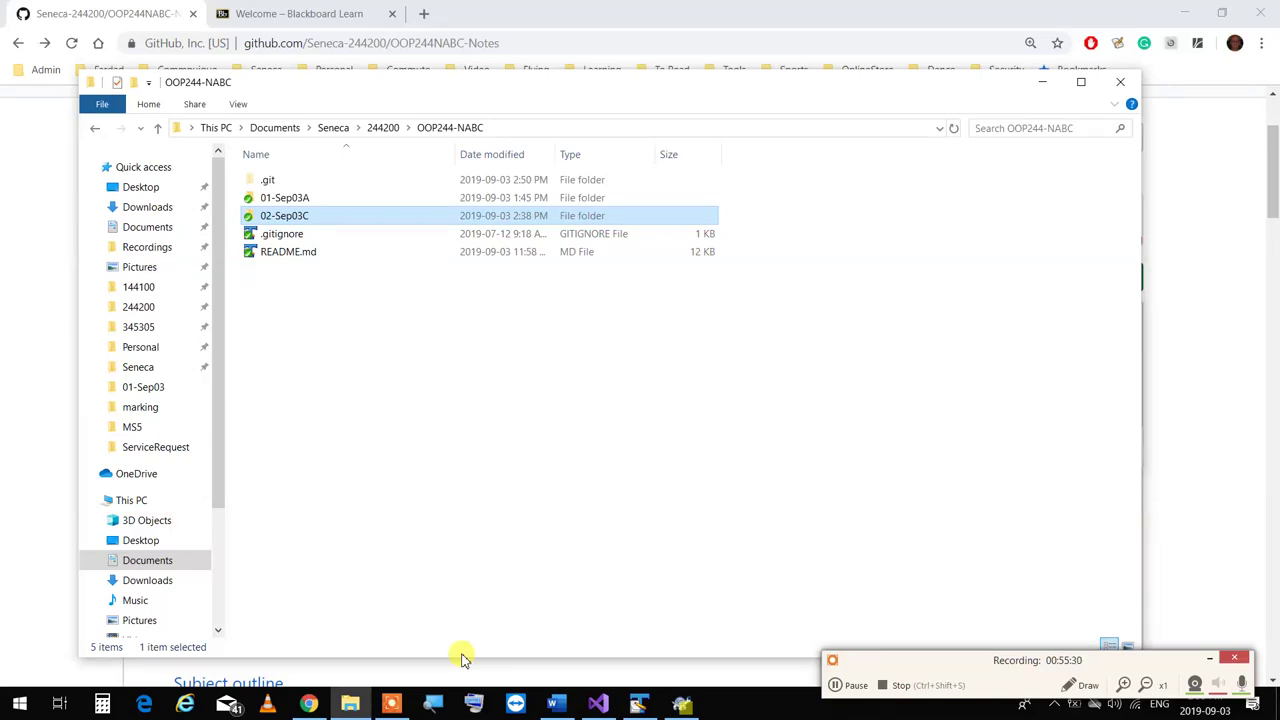
pyautogui.scroll(-3, 168, 620)
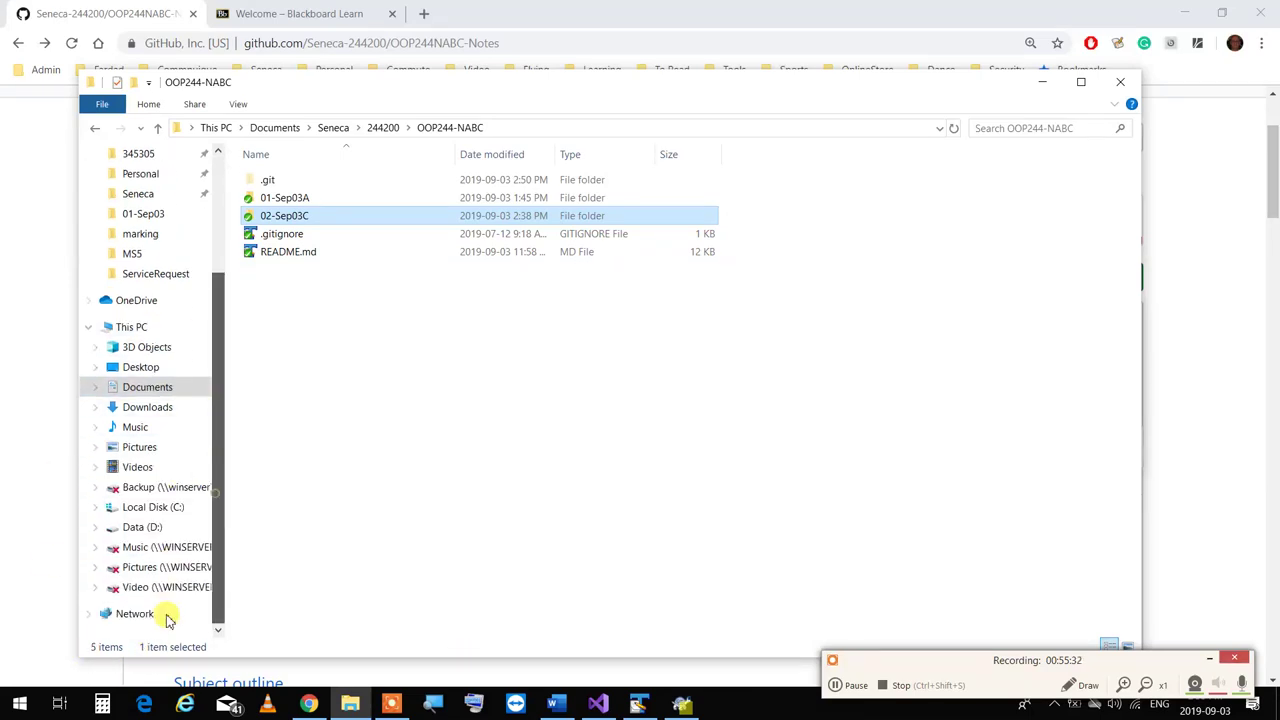
pyautogui.click(132, 529)
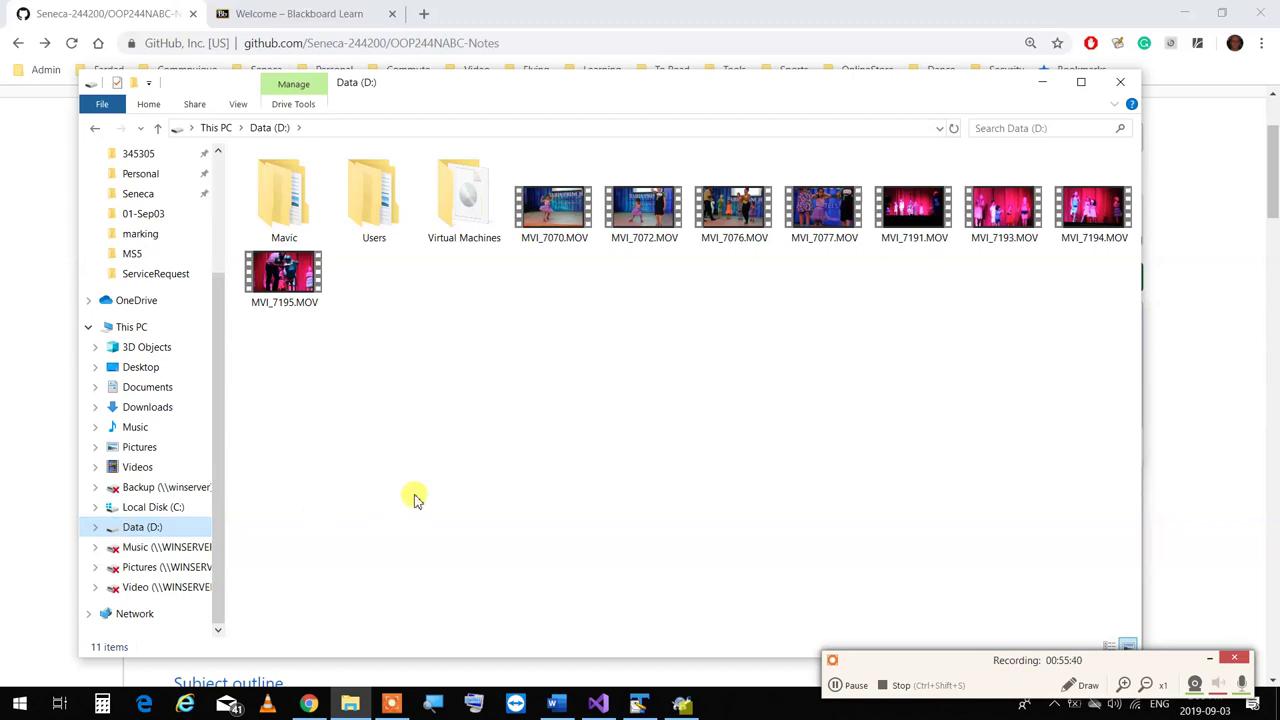
pyautogui.rightClick(517, 368)
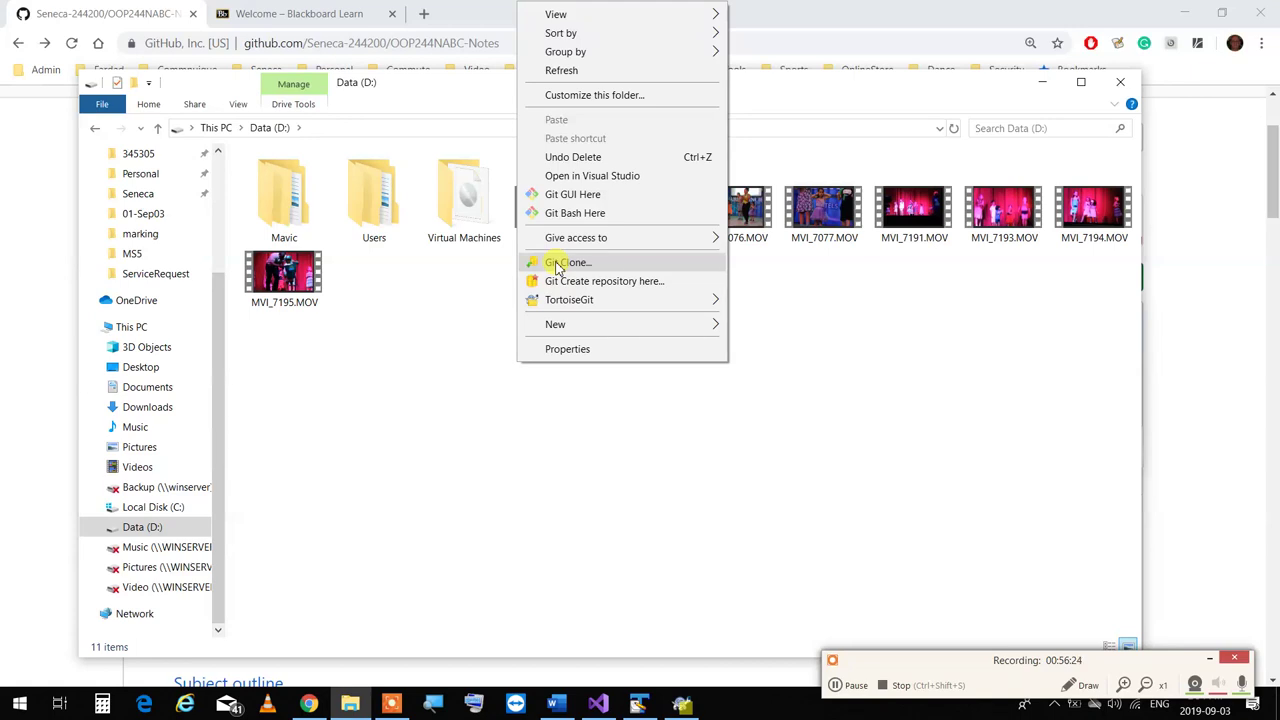
pyautogui.click(155, 507)
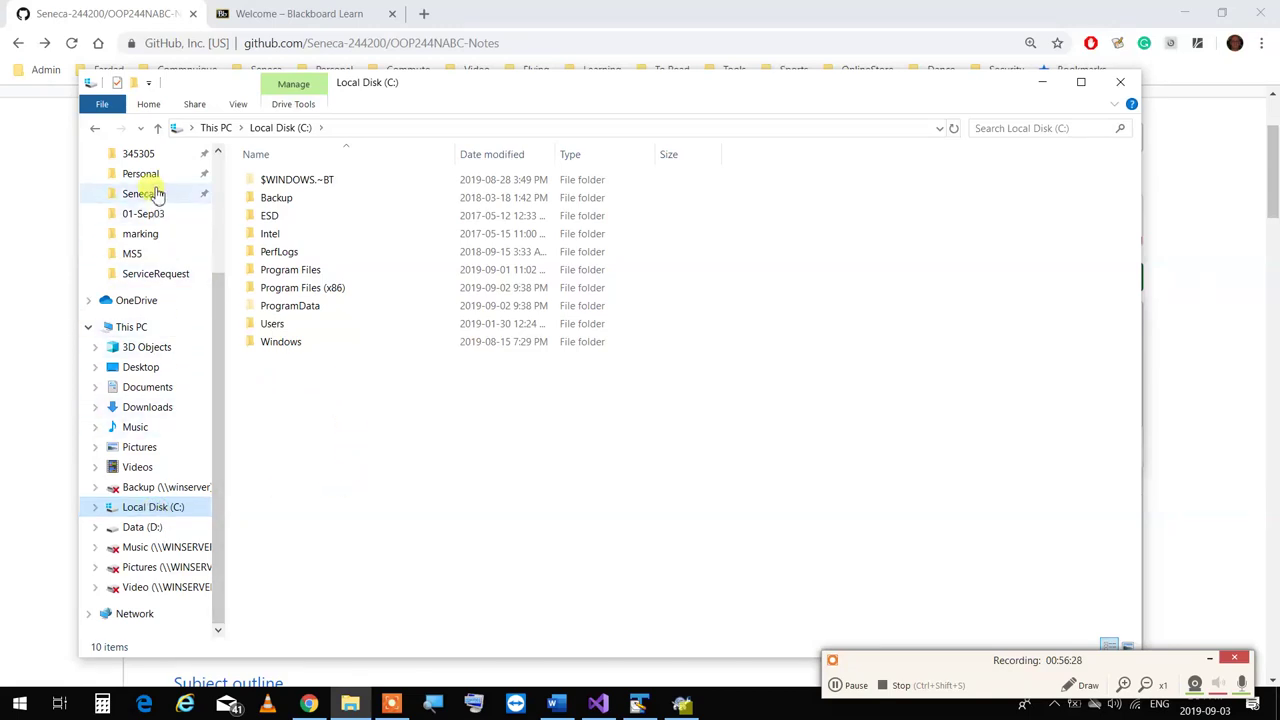
# Open the temp folder inside Documents\Seneca
pyautogui.click(160, 388)
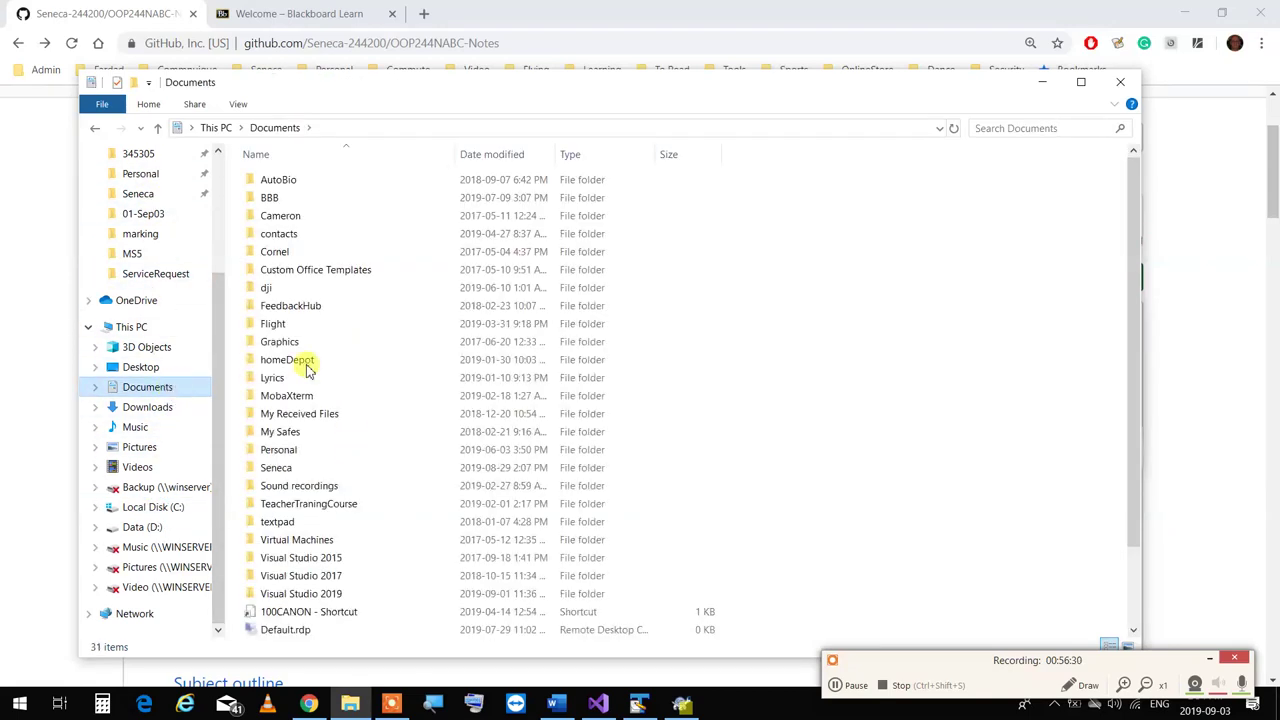
pyautogui.scroll(-2, 355, 460)
pyautogui.scroll(2, 340, 465)
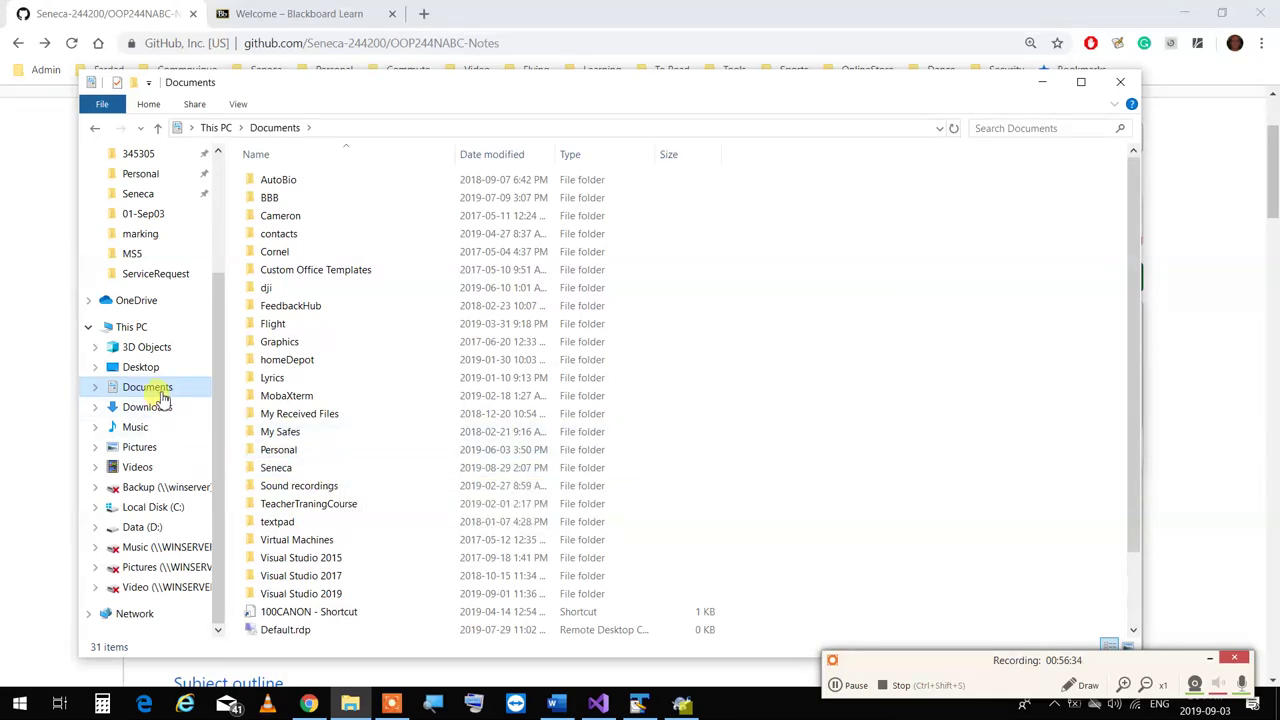
pyautogui.doubleClick(286, 466)
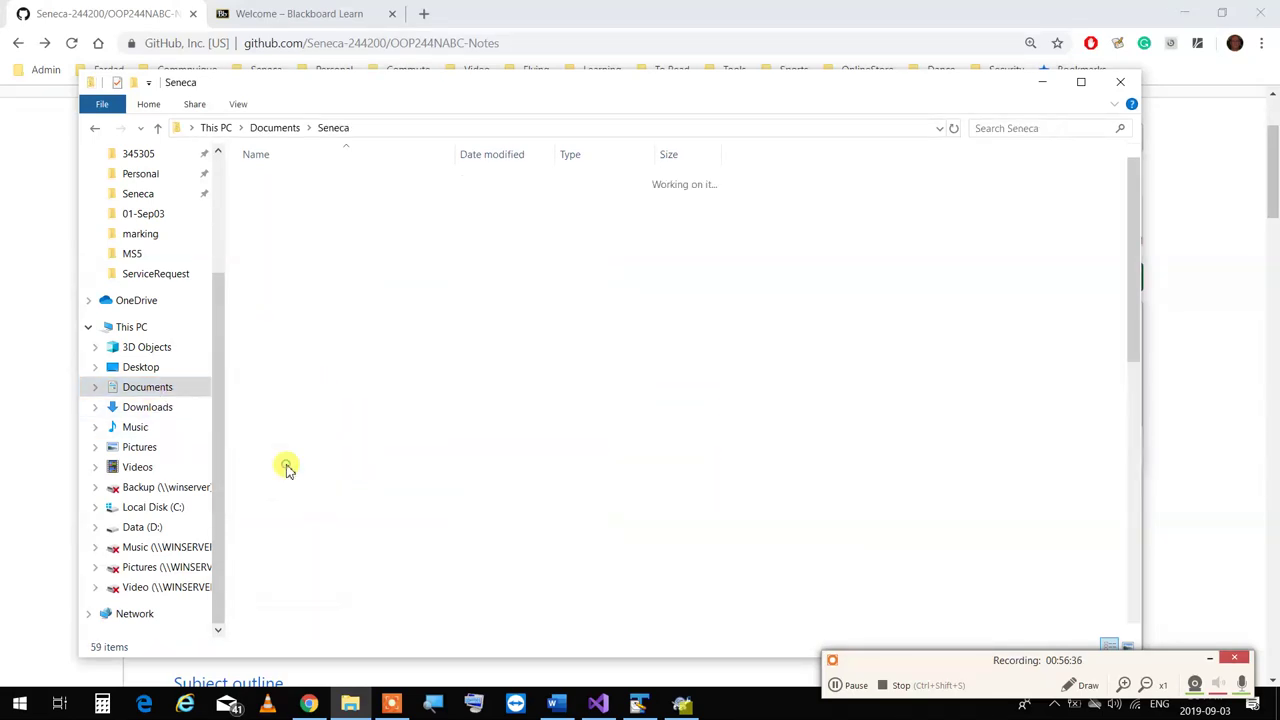
pyautogui.scroll(-3, 350, 480)
pyautogui.click(286, 592)
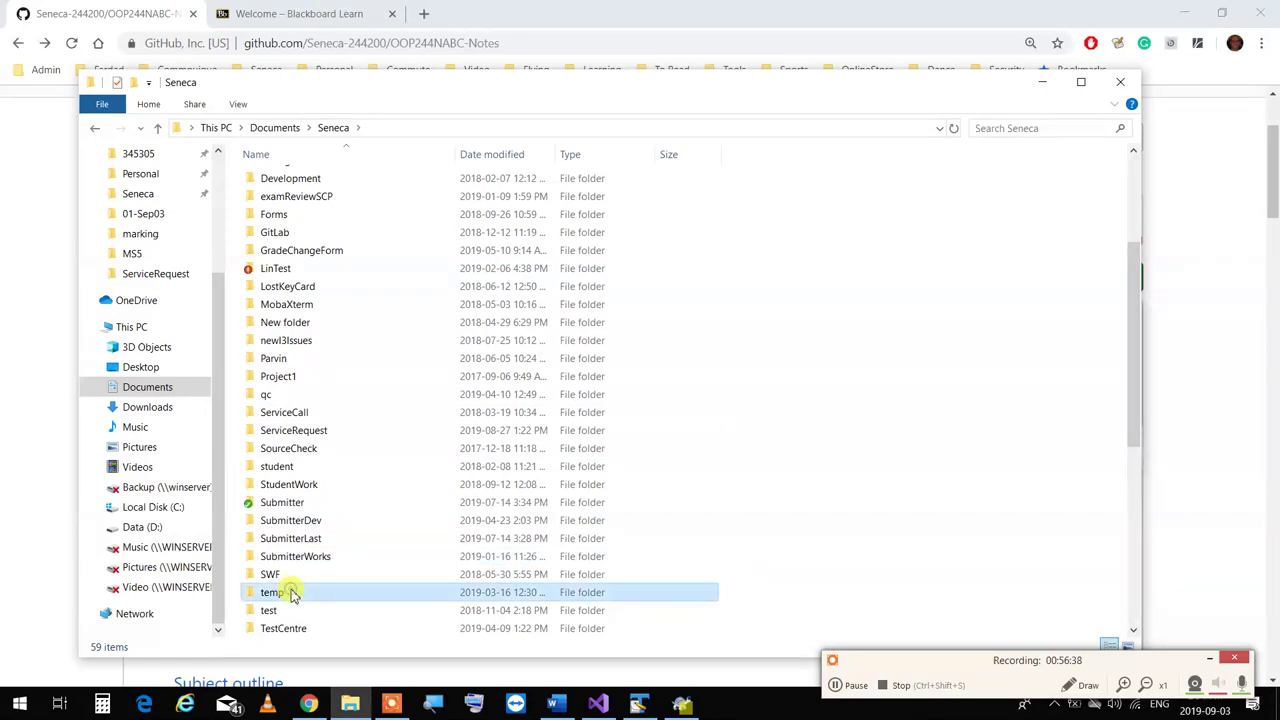
pyautogui.click(290, 592)
pyautogui.scroll(4, 300, 590)
pyautogui.click(312, 593)
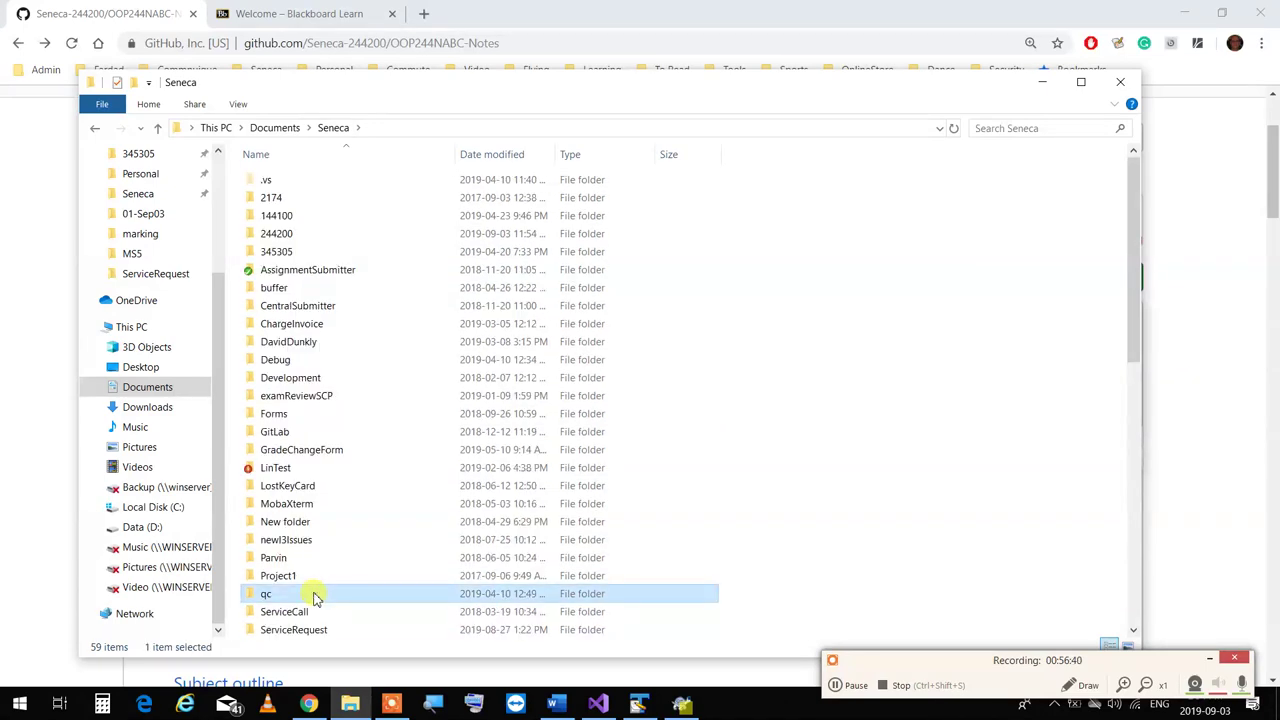
pyautogui.scroll(-6, 305, 415)
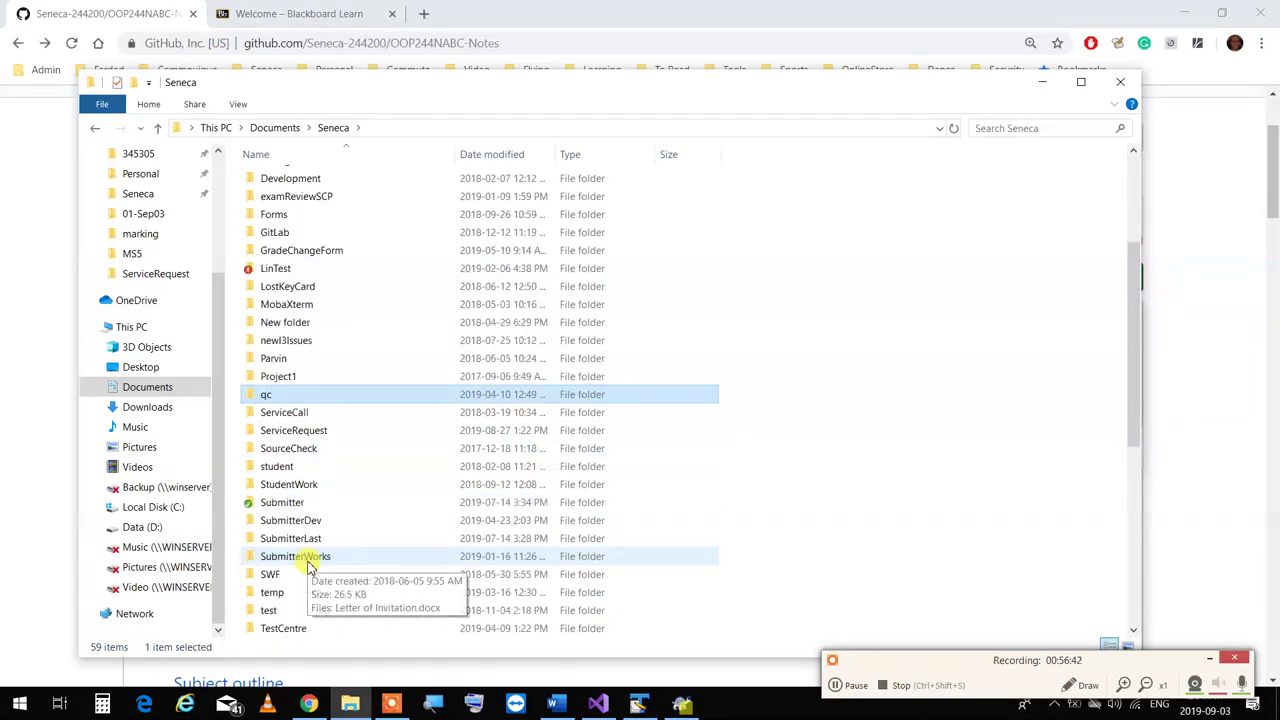
pyautogui.doubleClick(290, 486)
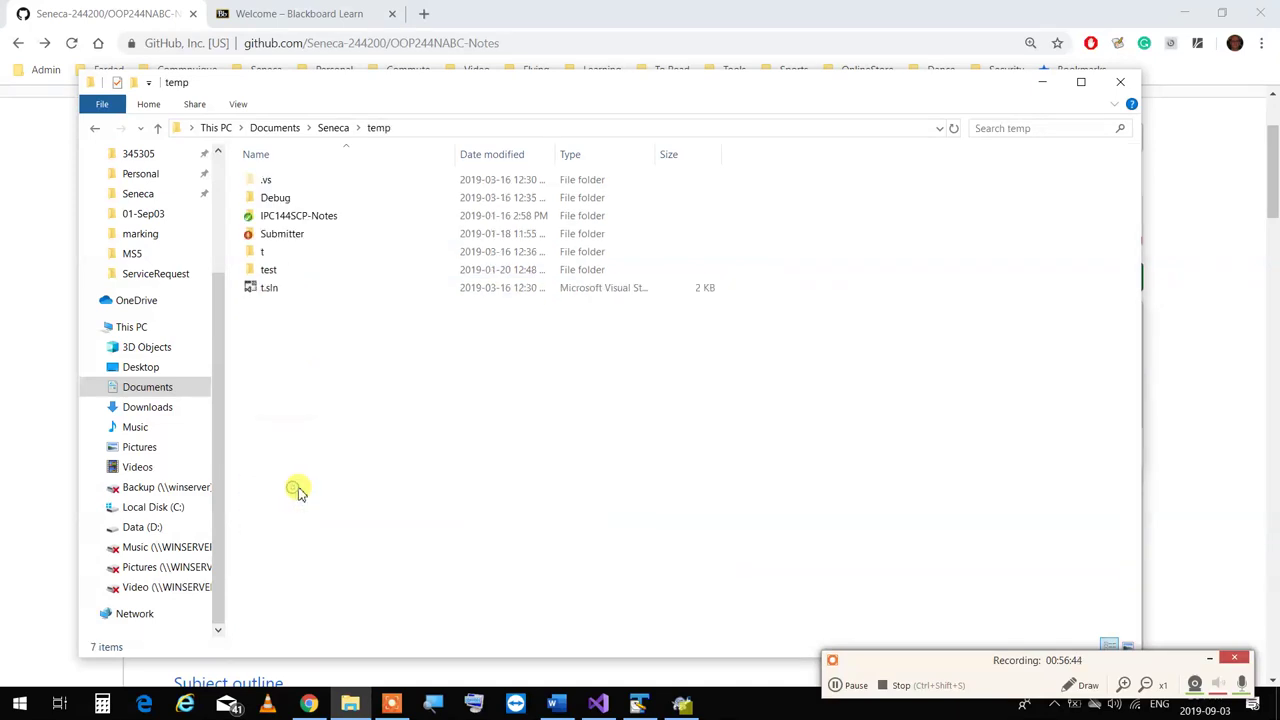
# Start a Git clone of the Seneca-244200/DEV.git repository into the temp folder, and abort the transfer
pyautogui.rightClick(434, 448)
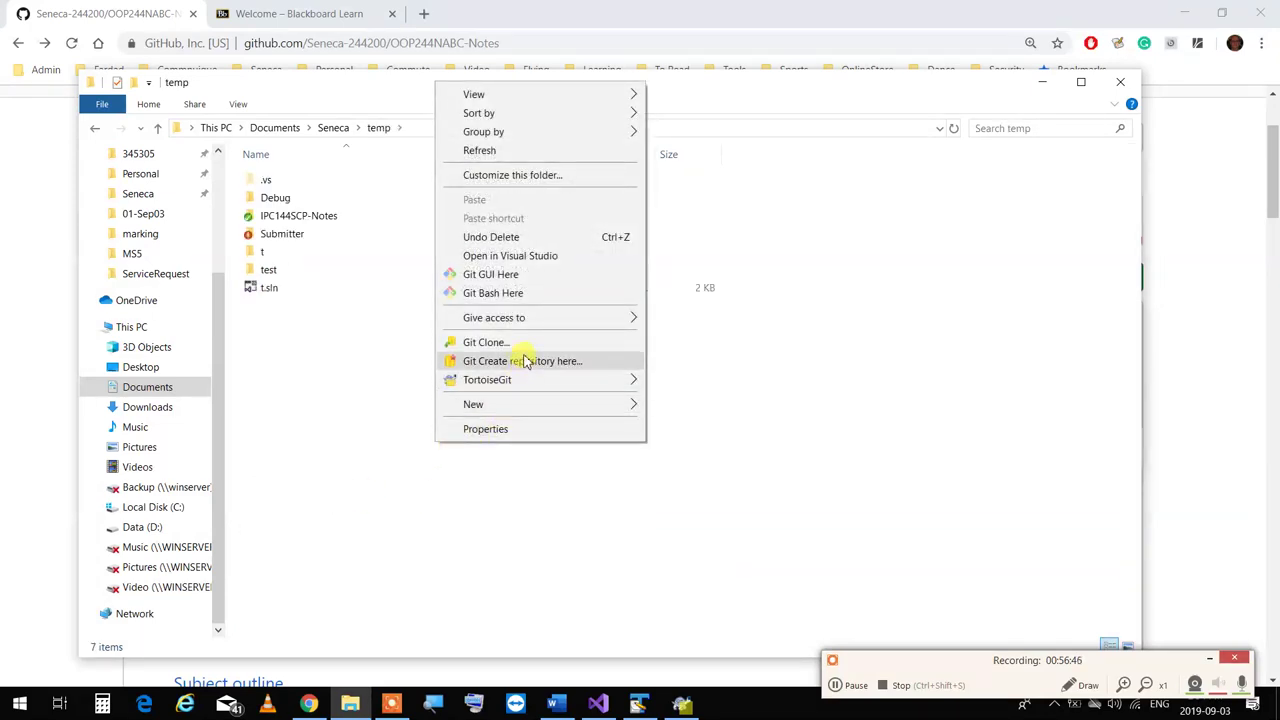
pyautogui.click(528, 344)
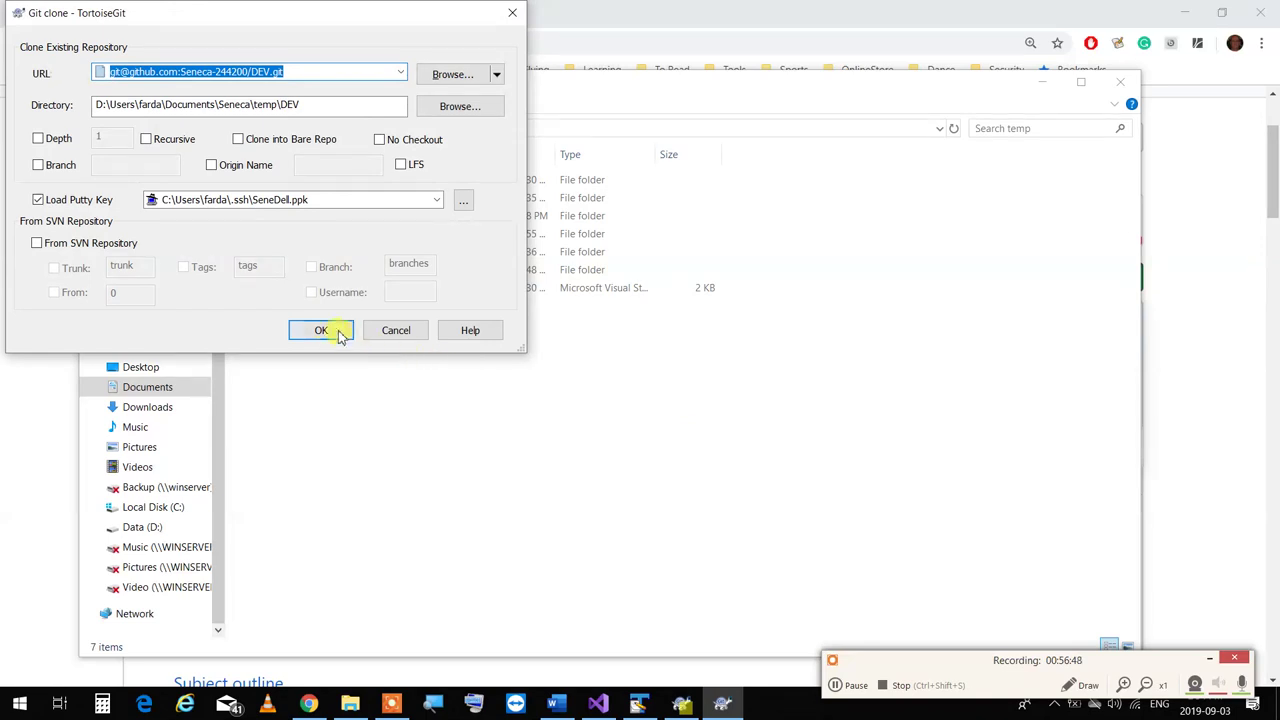
pyautogui.click(336, 330)
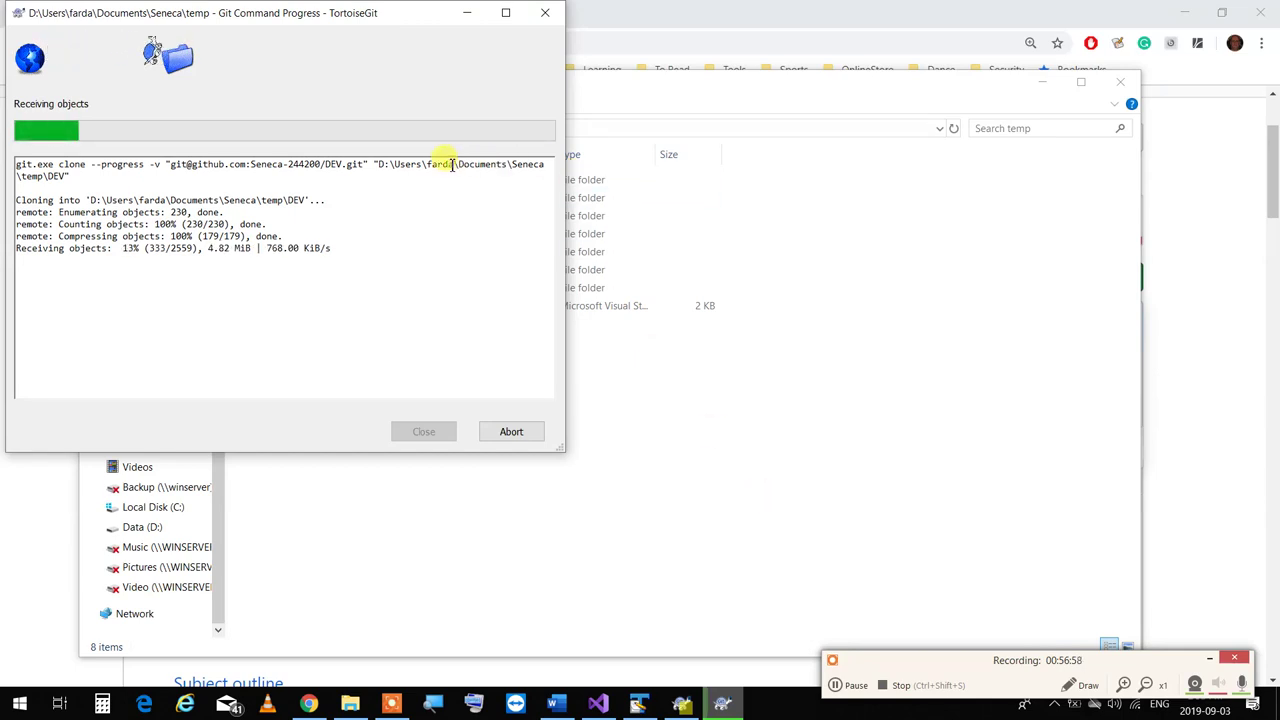
pyautogui.click(515, 431)
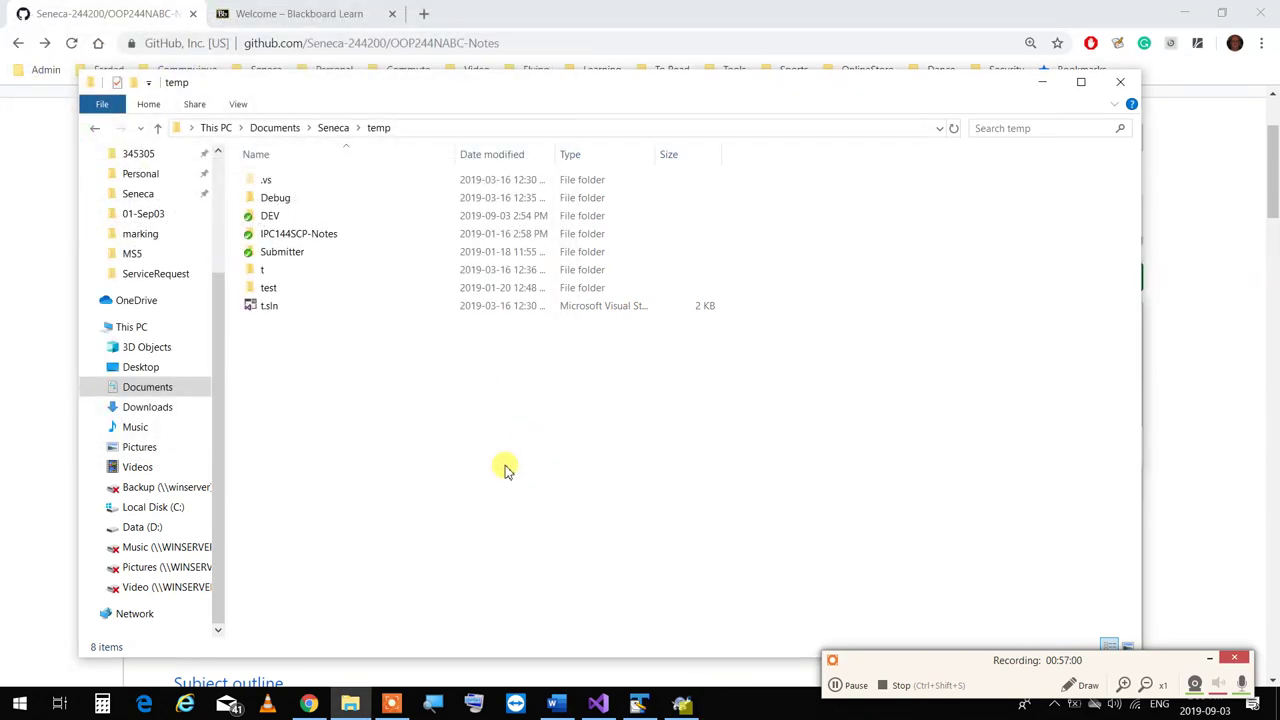
# Look up the TortoiseGit commands available for the DEV folder and dismiss them
pyautogui.rightClick(282, 217)
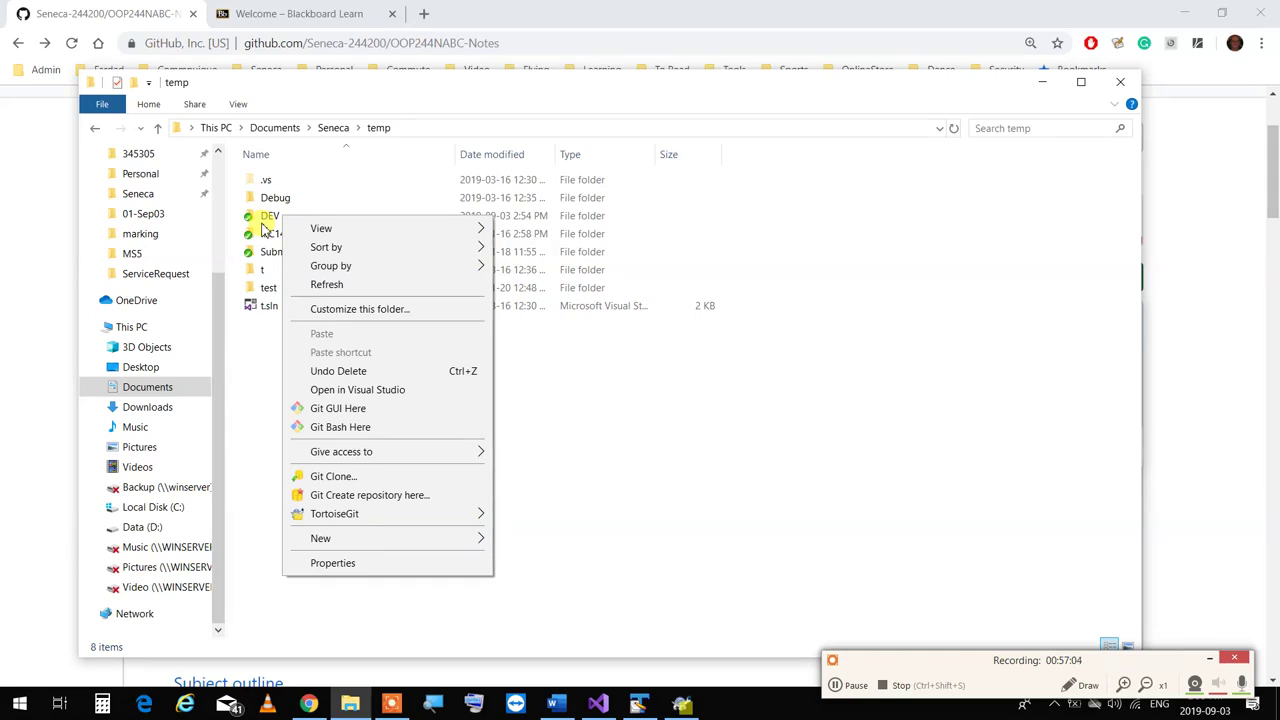
pyautogui.click(270, 218)
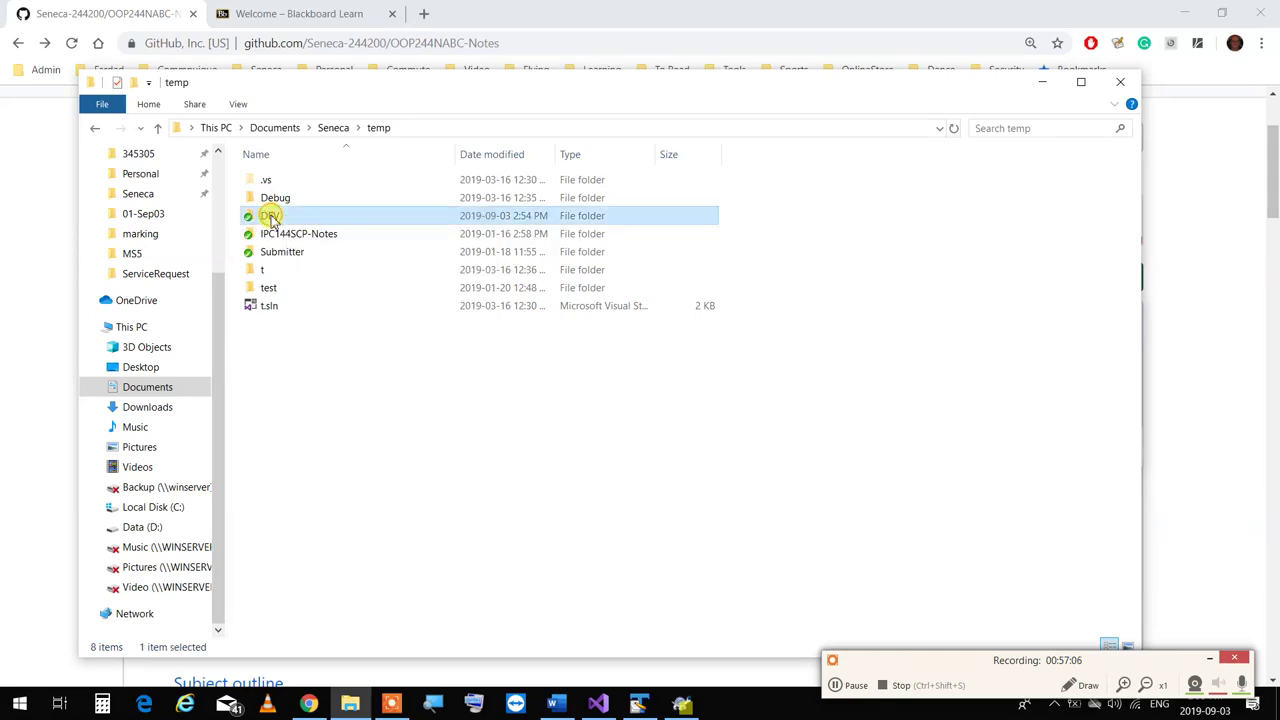
pyautogui.rightClick(270, 218)
pyautogui.moveTo(322, 457)
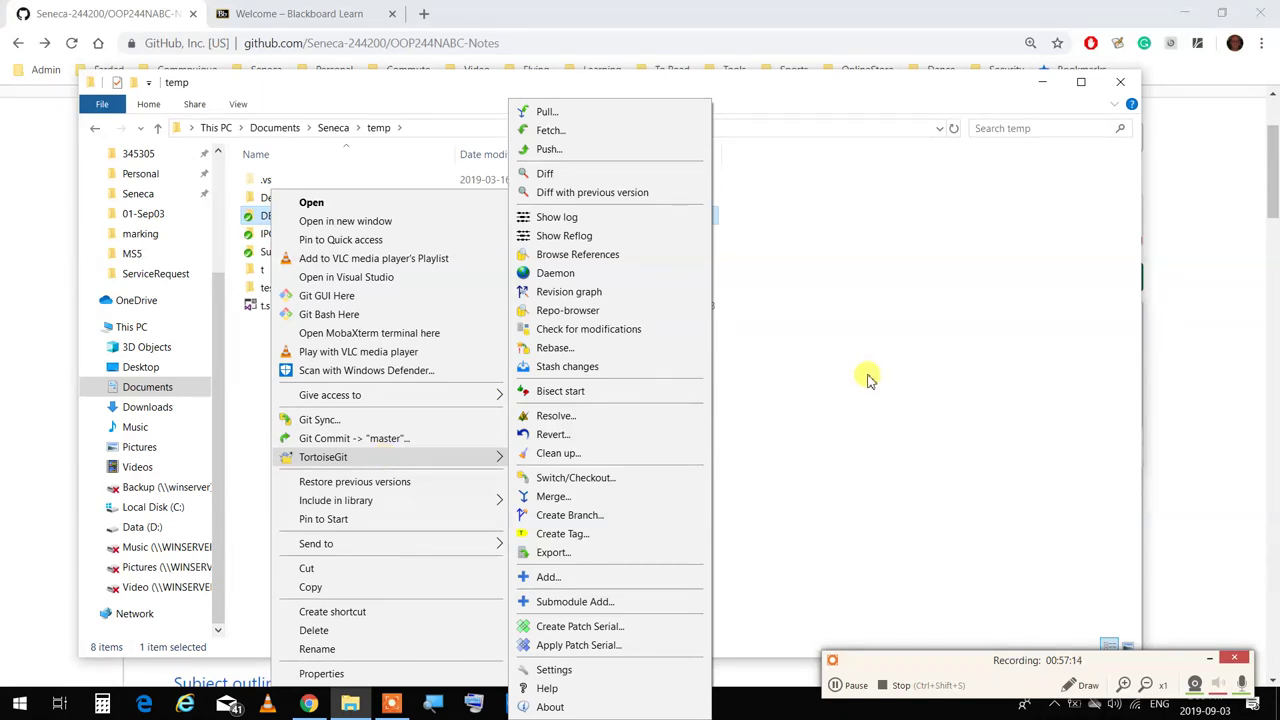
pyautogui.click(916, 406)
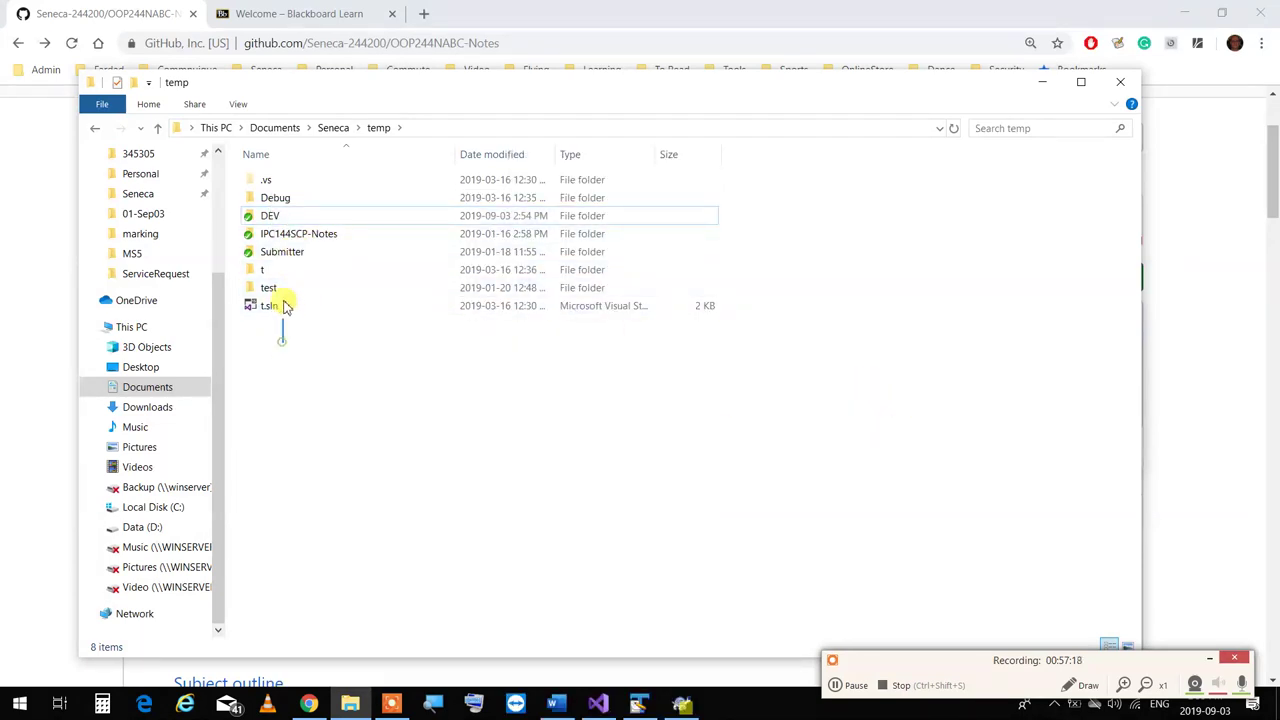
# Delete all files and folders in the temp folder
pyautogui.moveTo(283, 300); pyautogui.dragTo(263, 183)
pyautogui.rightClick(268, 203)
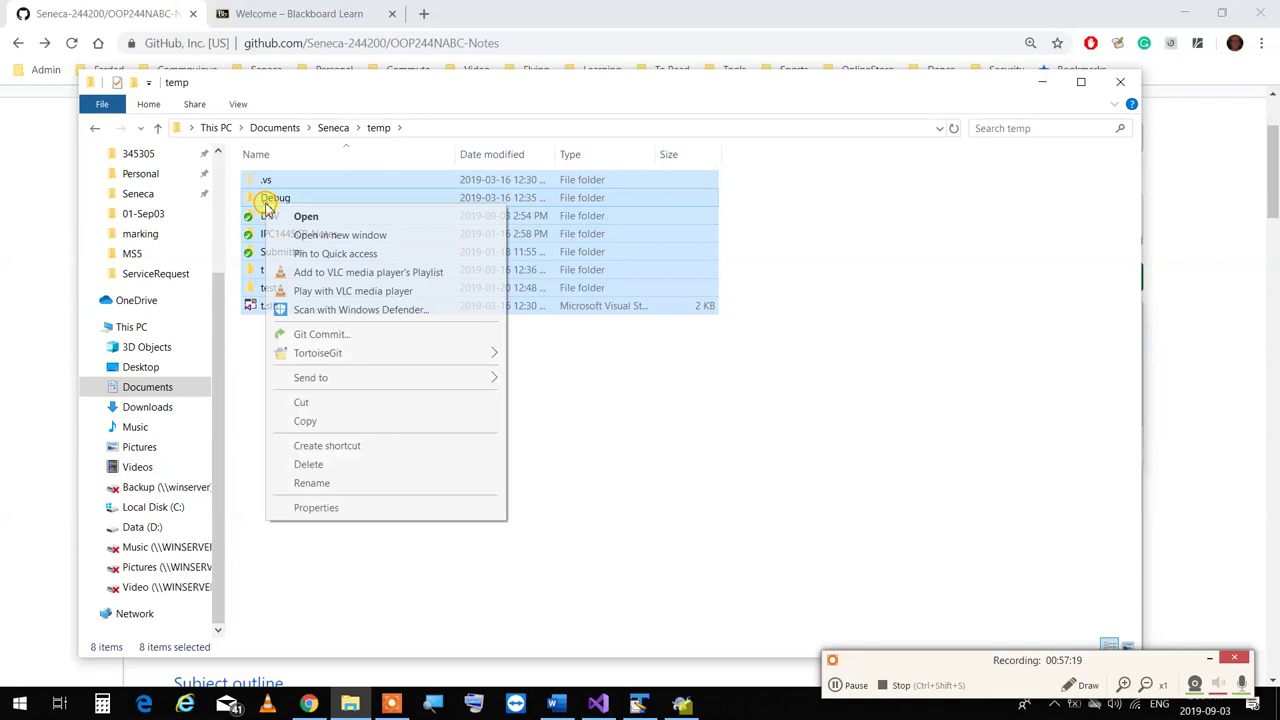
pyautogui.click(330, 466)
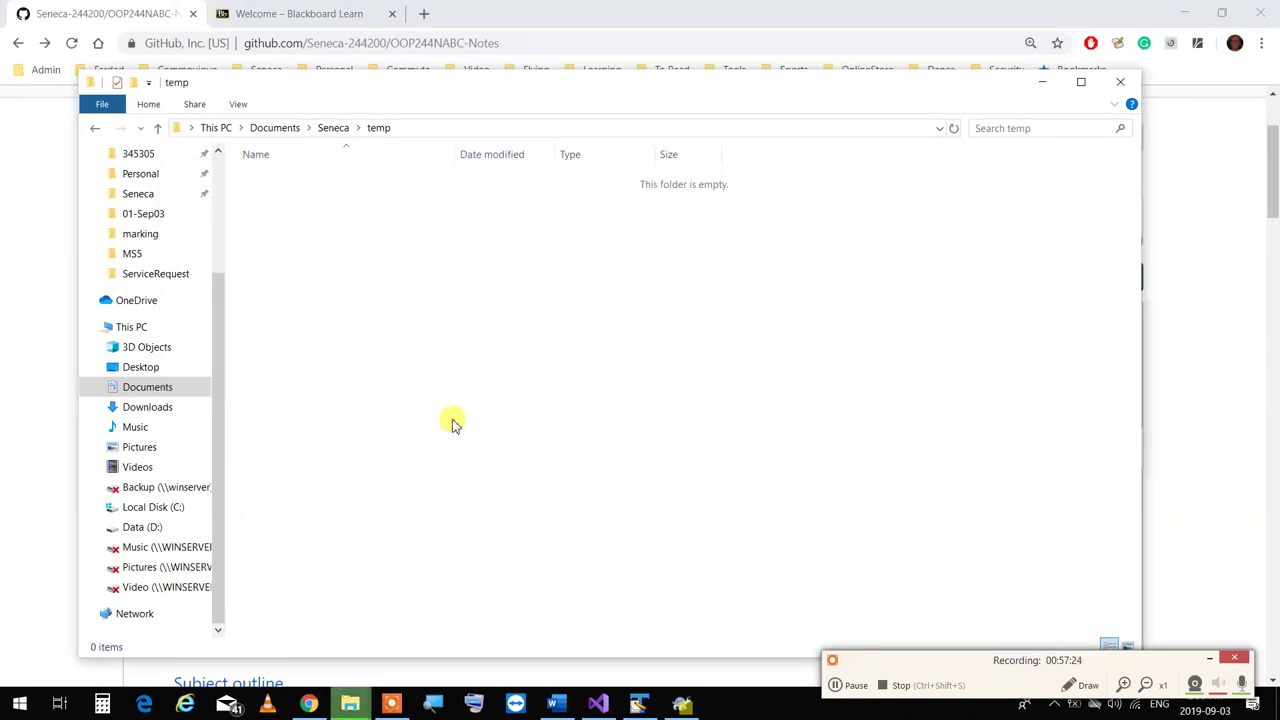
# Check the repository's clone options in Chrome, and return to File Explorer to open Seneca\244200\OOP244-NABC\02-Sep03C
pyautogui.click(310, 705)
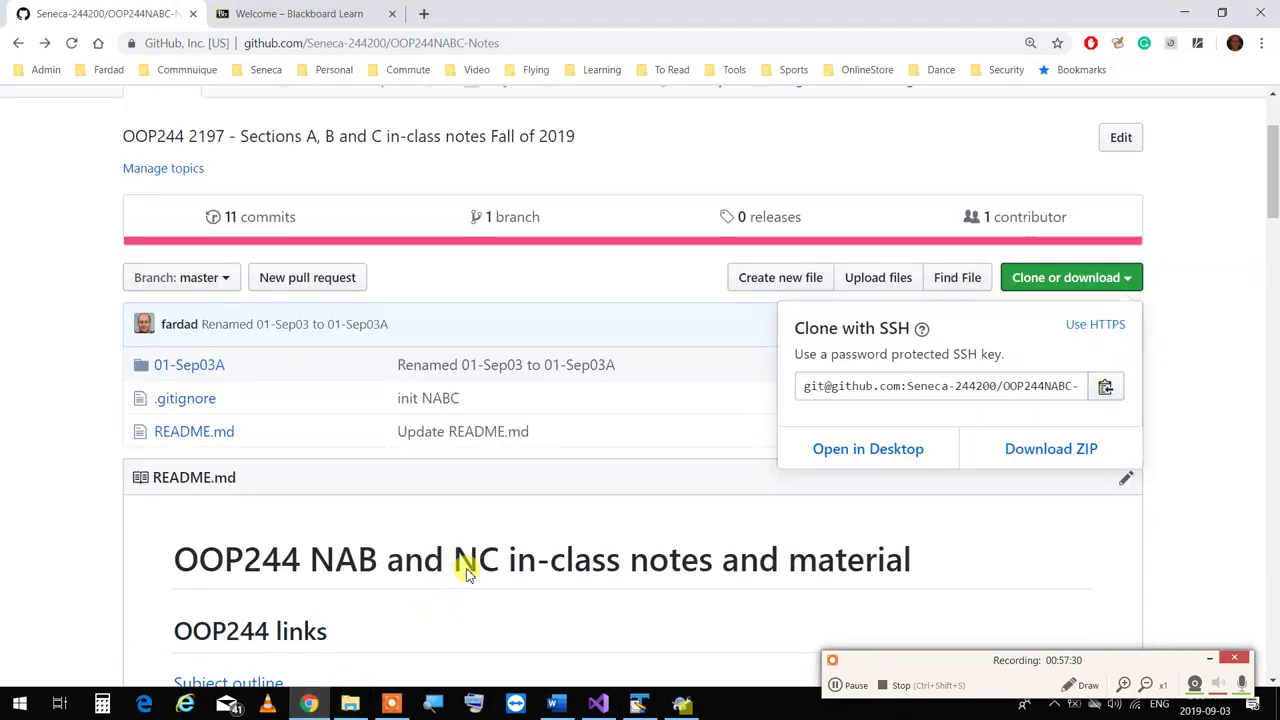
pyautogui.click(350, 705)
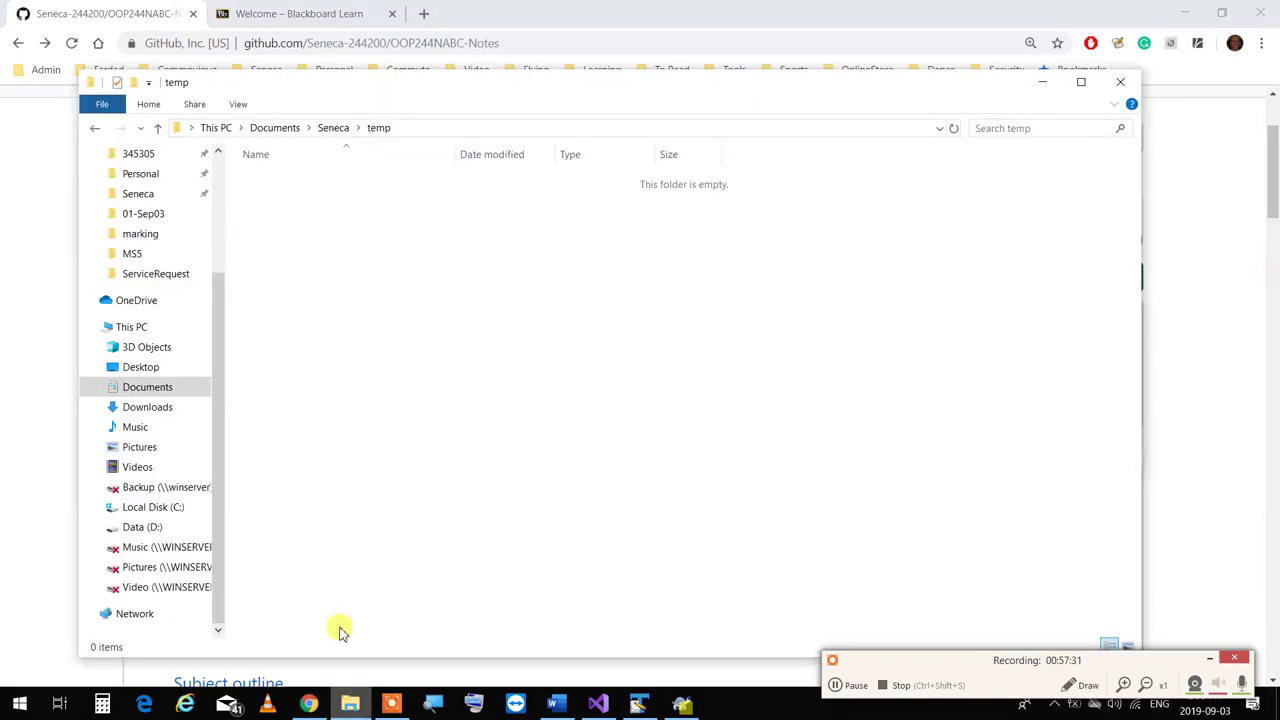
pyautogui.click(335, 127)
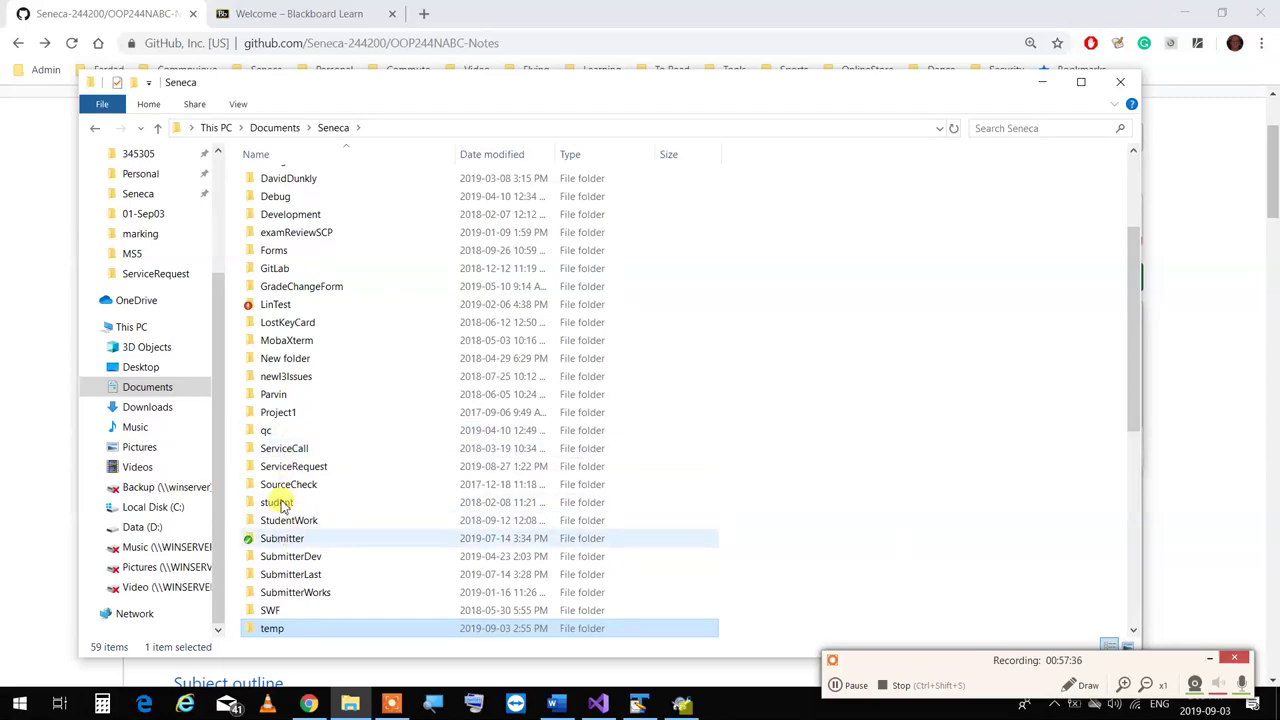
pyautogui.scroll(3, 326, 320)
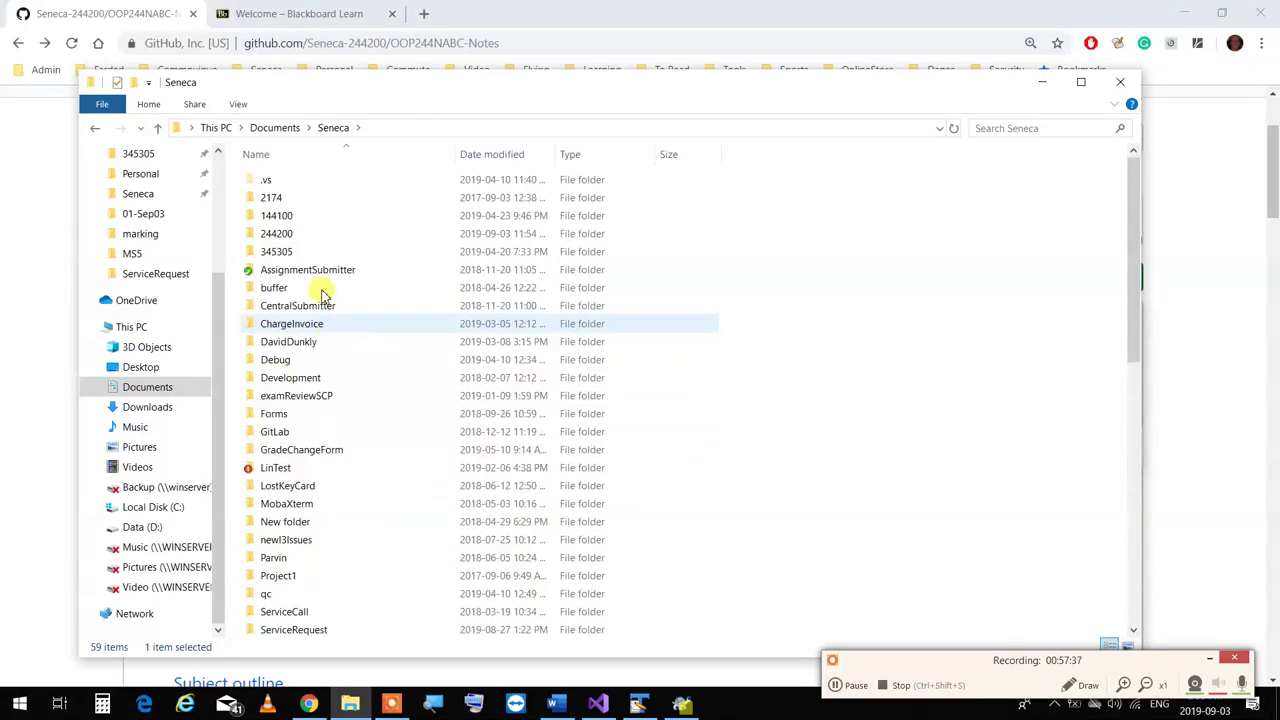
pyautogui.doubleClick(306, 234)
pyautogui.doubleClick(300, 234)
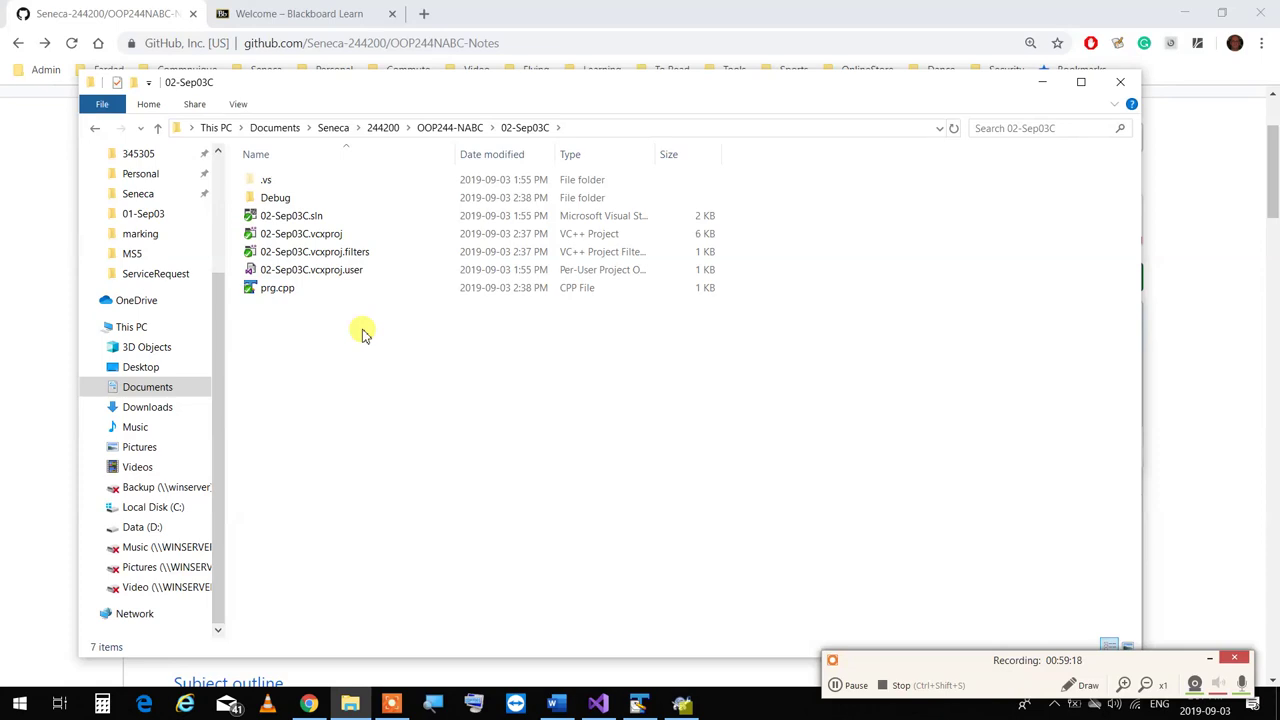
# Look up which programs can open 02-Sep03C.vcxproj, and dismiss the choices
pyautogui.rightClick(316, 233)
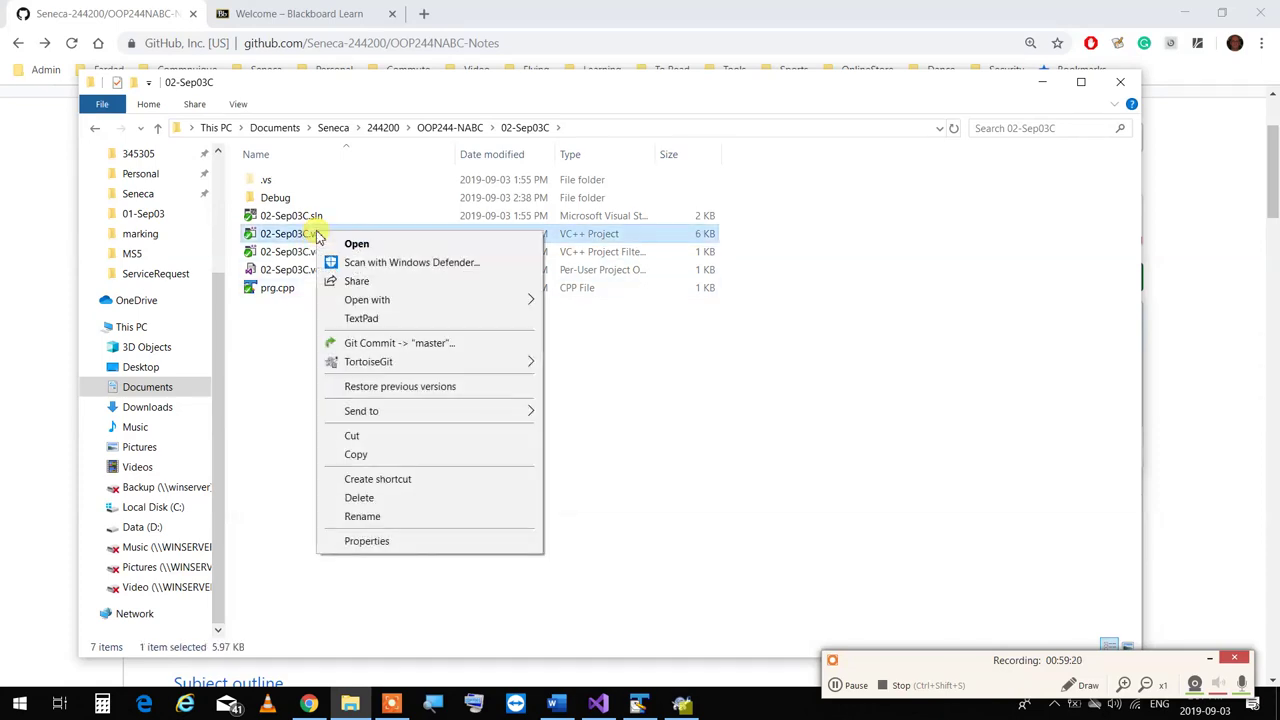
pyautogui.moveTo(380, 299)
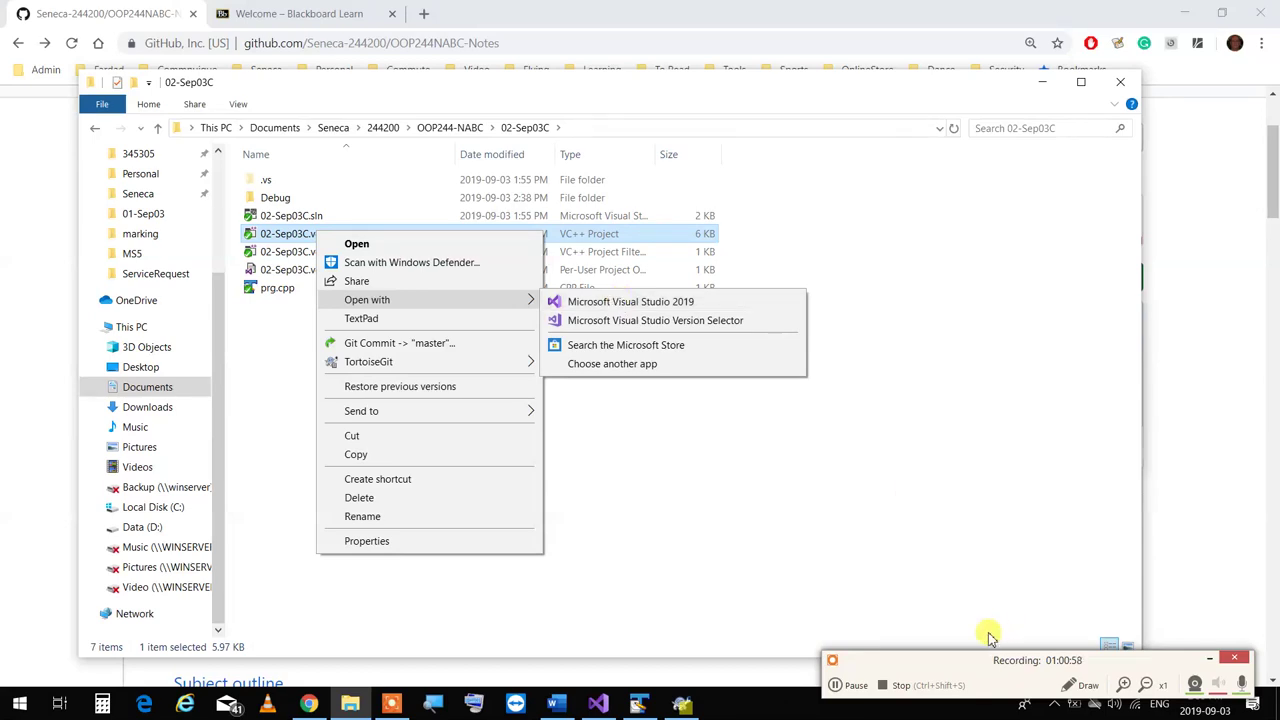
pyautogui.click(805, 568)
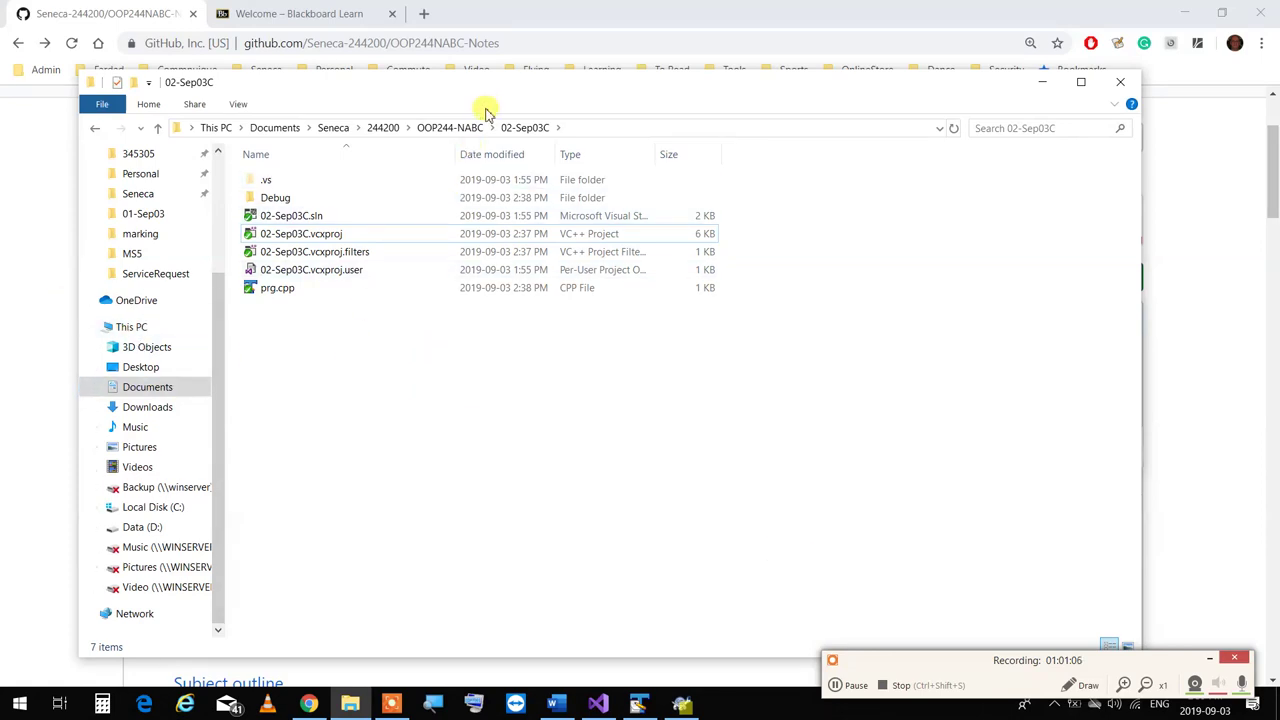
# Copy w1_in_lab.cpp from the 01-Sep03A folder into the 02-Sep03C folder
pyautogui.click(470, 128)
pyautogui.doubleClick(320, 201)
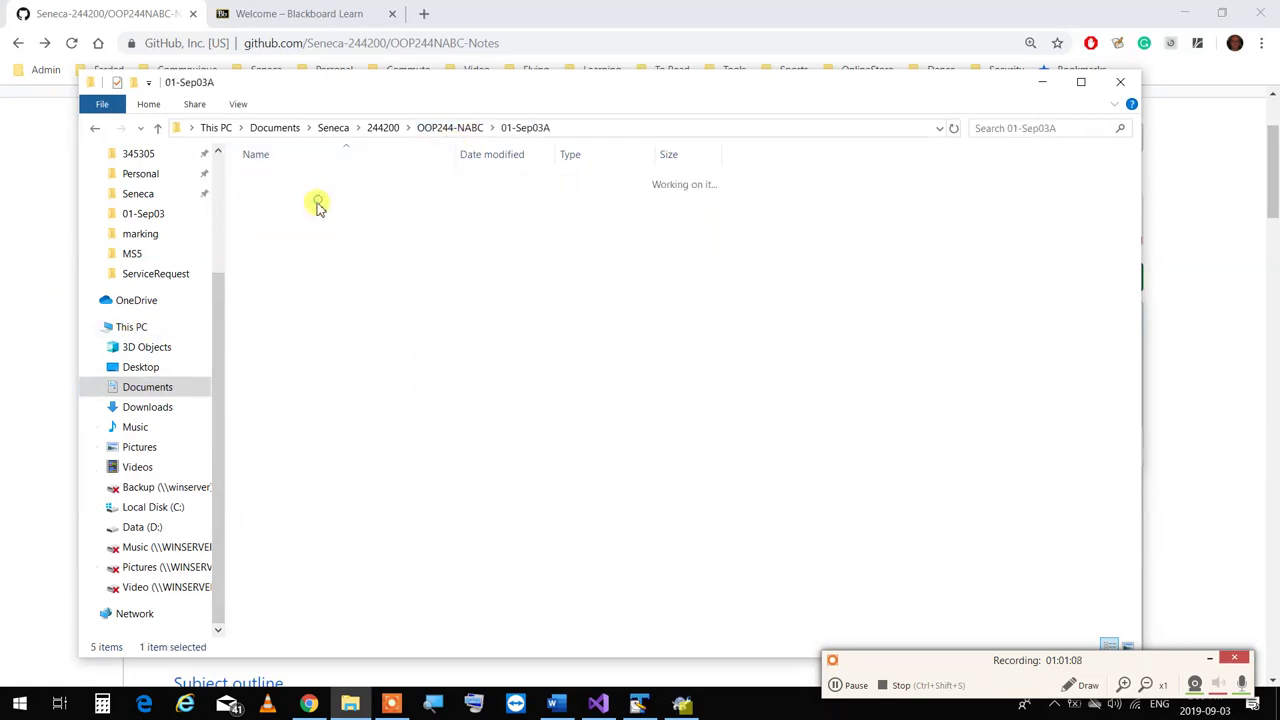
pyautogui.rightClick(306, 331)
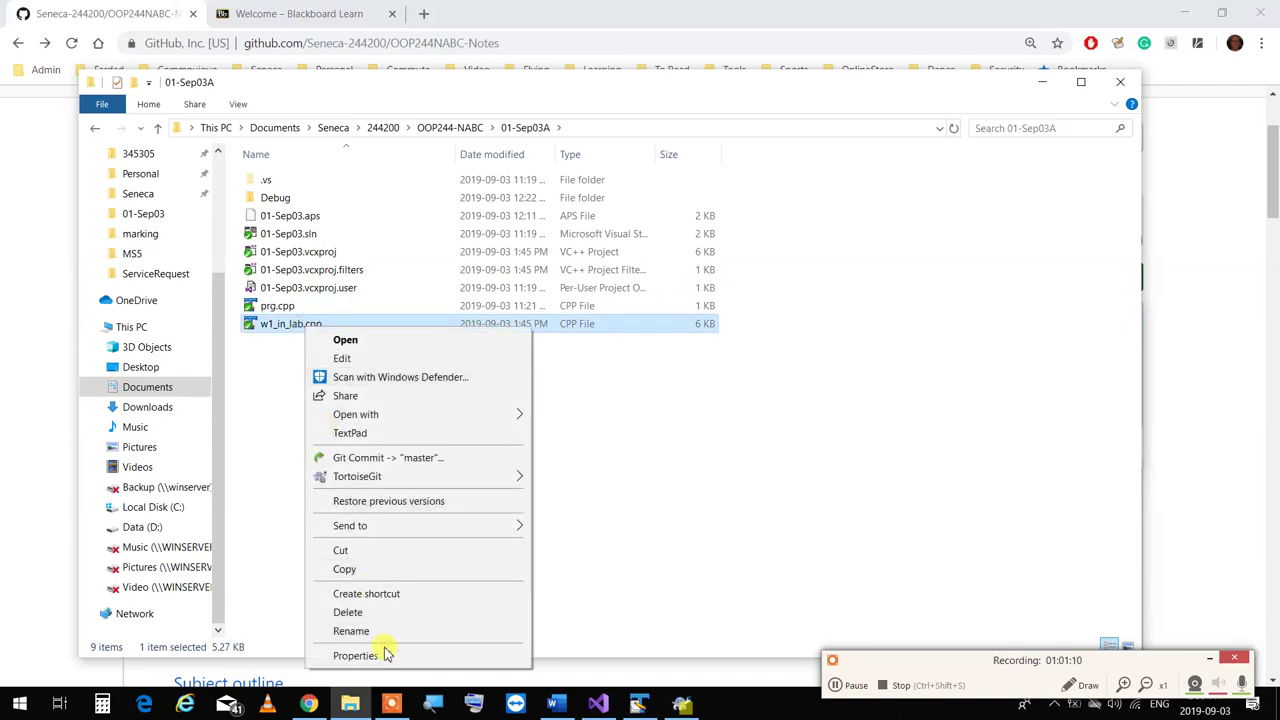
pyautogui.click(397, 569)
pyautogui.click(481, 128)
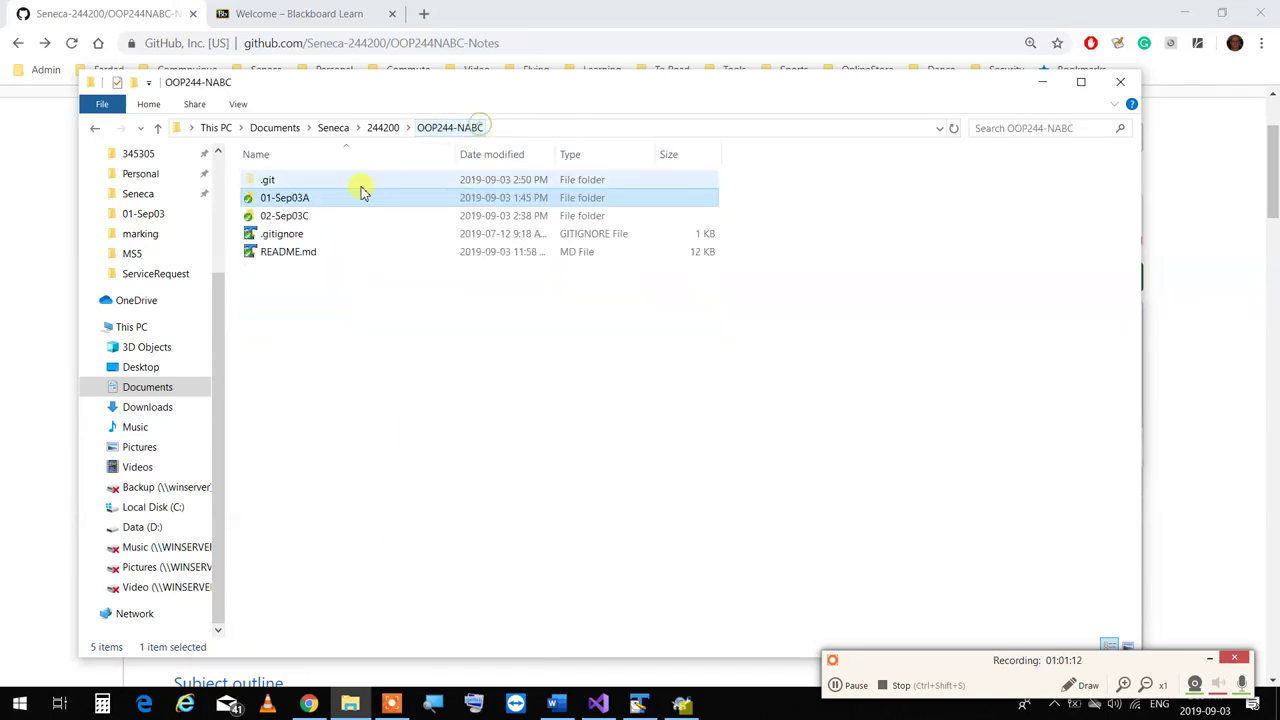
pyautogui.doubleClick(288, 215)
pyautogui.rightClick(331, 356)
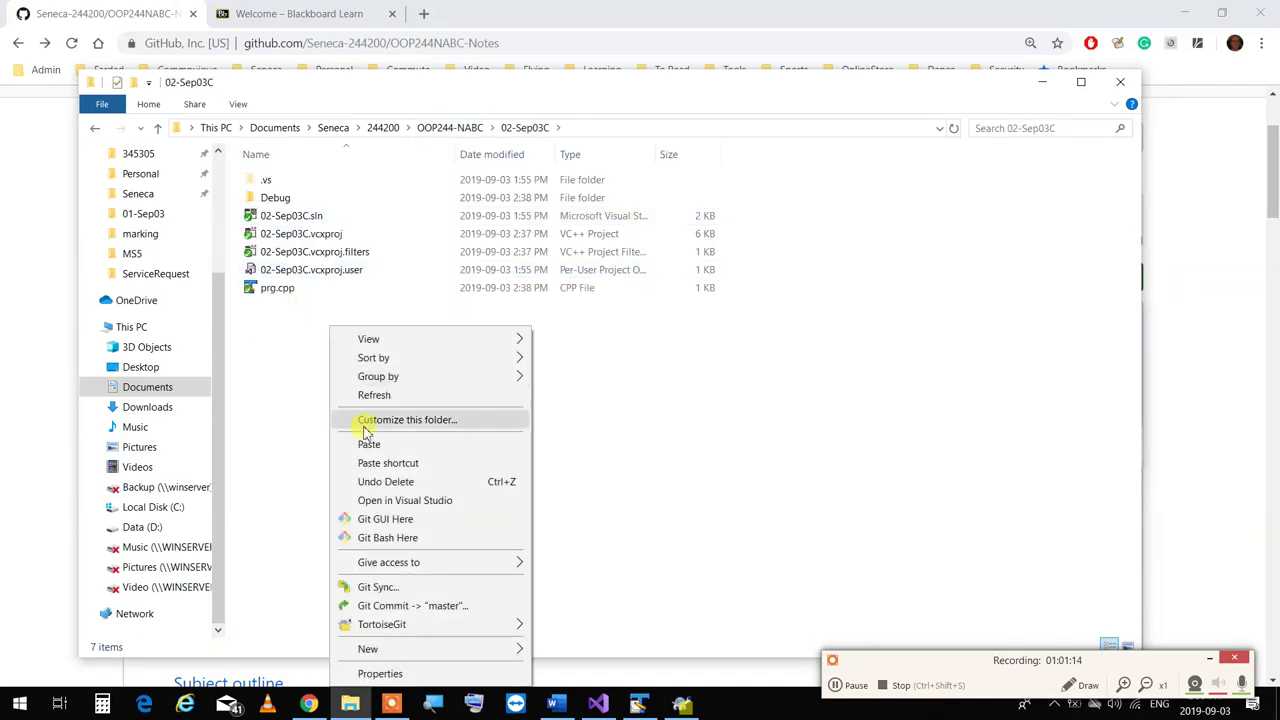
pyautogui.click(367, 446)
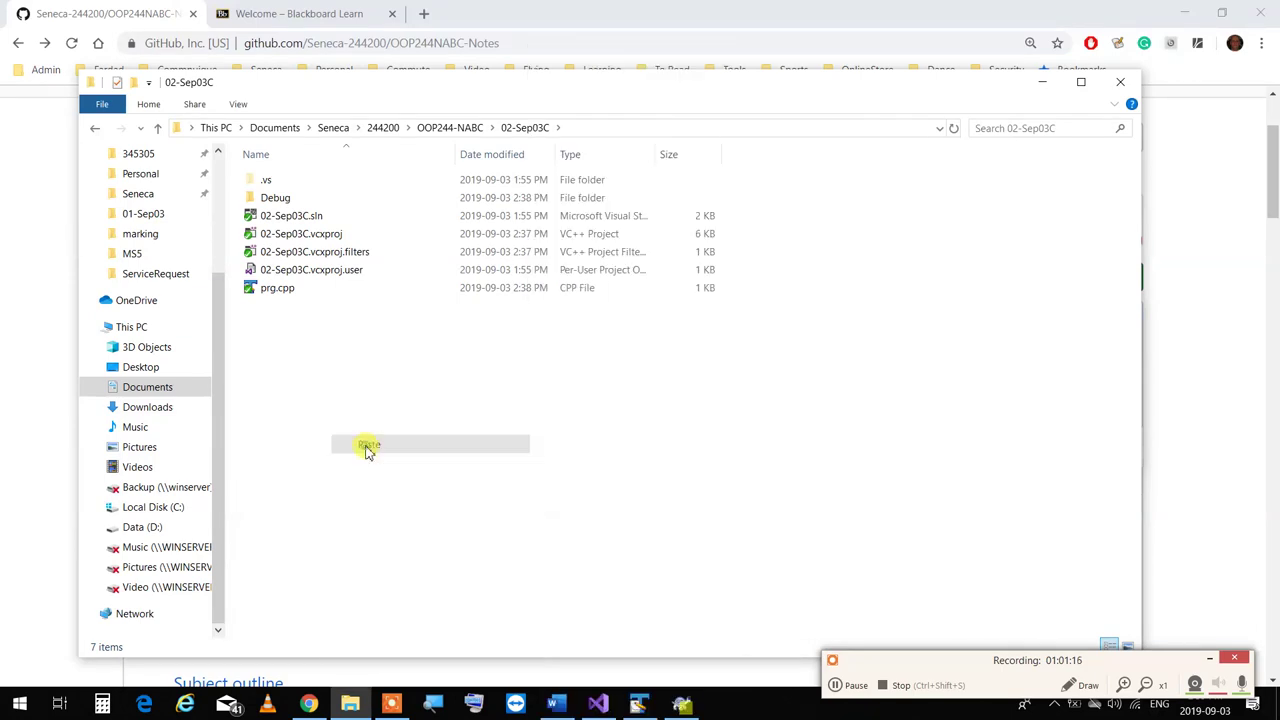
# Add w1_in_lab.cpp in the 02-Sep03C folder to version control with TortoiseGit
pyautogui.rightClick(308, 307)
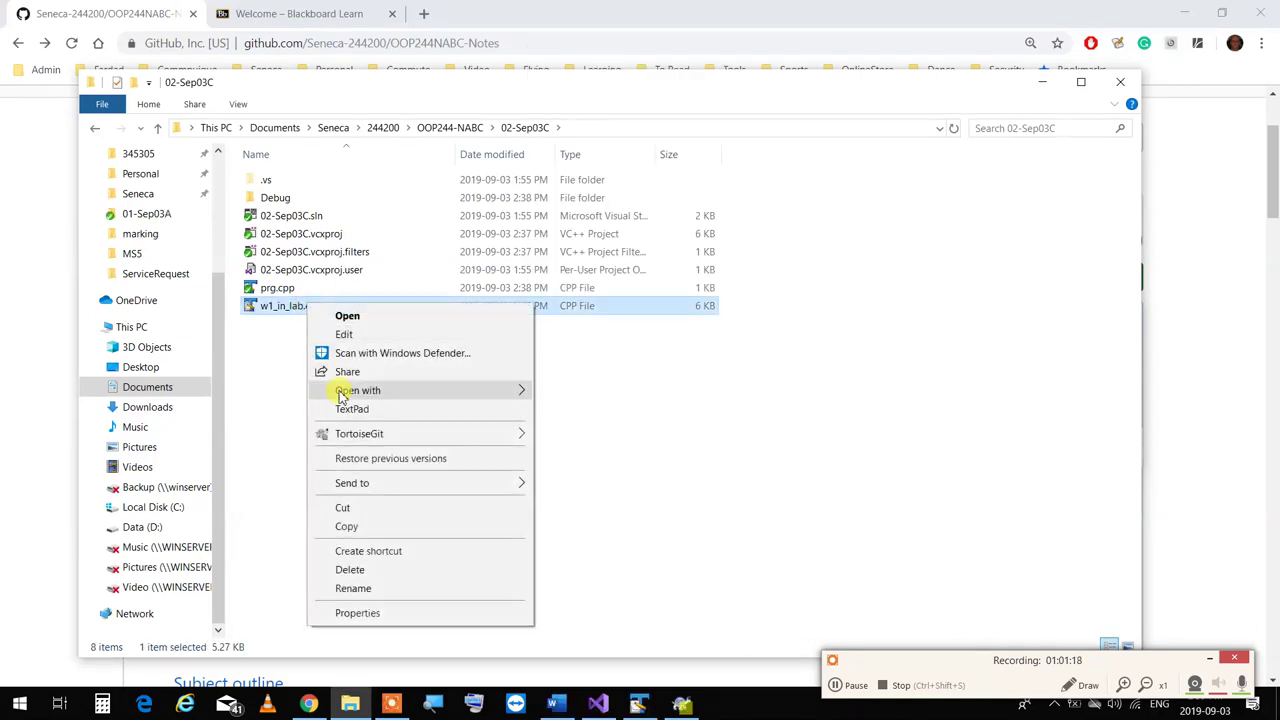
pyautogui.moveTo(340, 432)
pyautogui.click(566, 460)
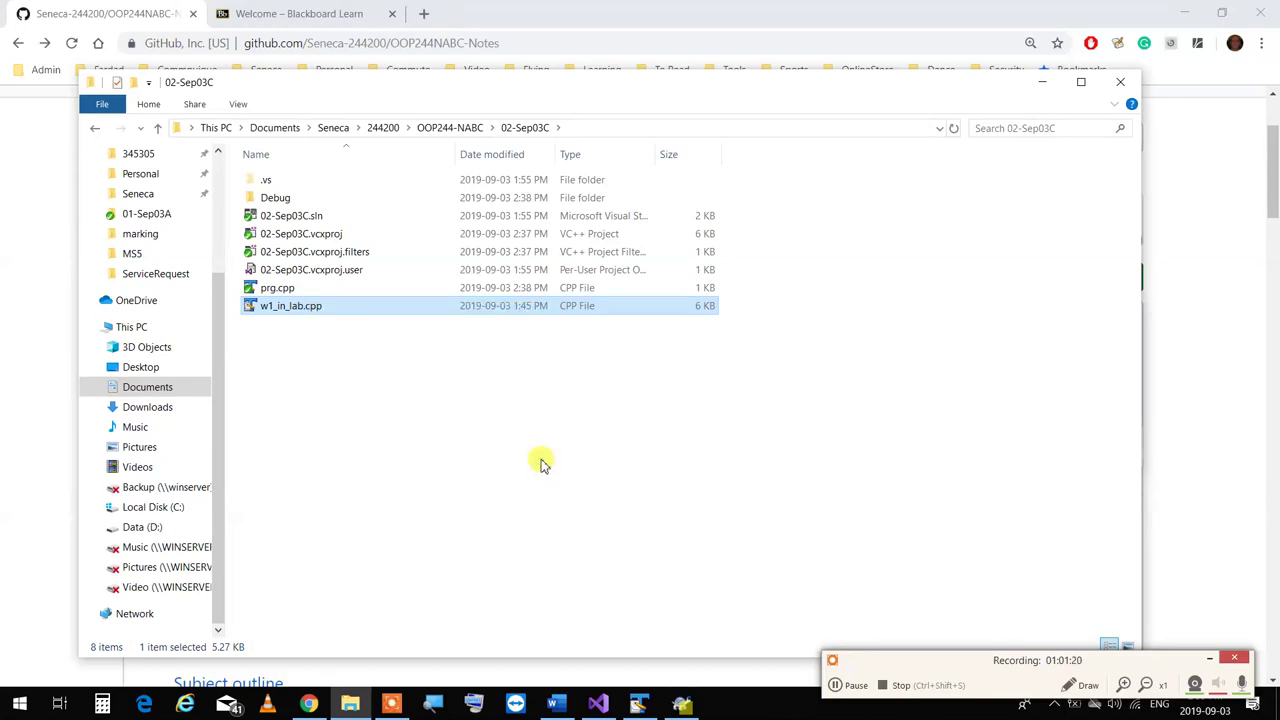
# Commit the added 02-Sep03C/w1_in_lab.cpp to master with the message "Debugging"
pyautogui.click(730, 500)
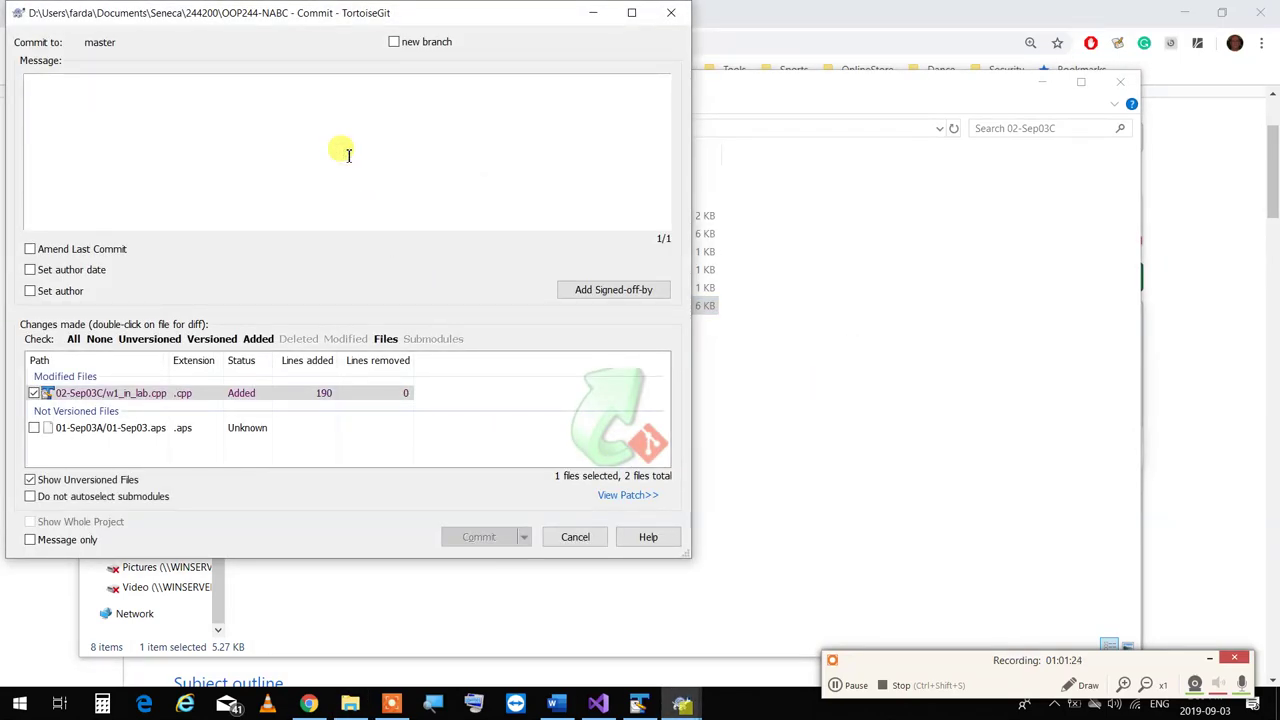
pyautogui.write('Debu')
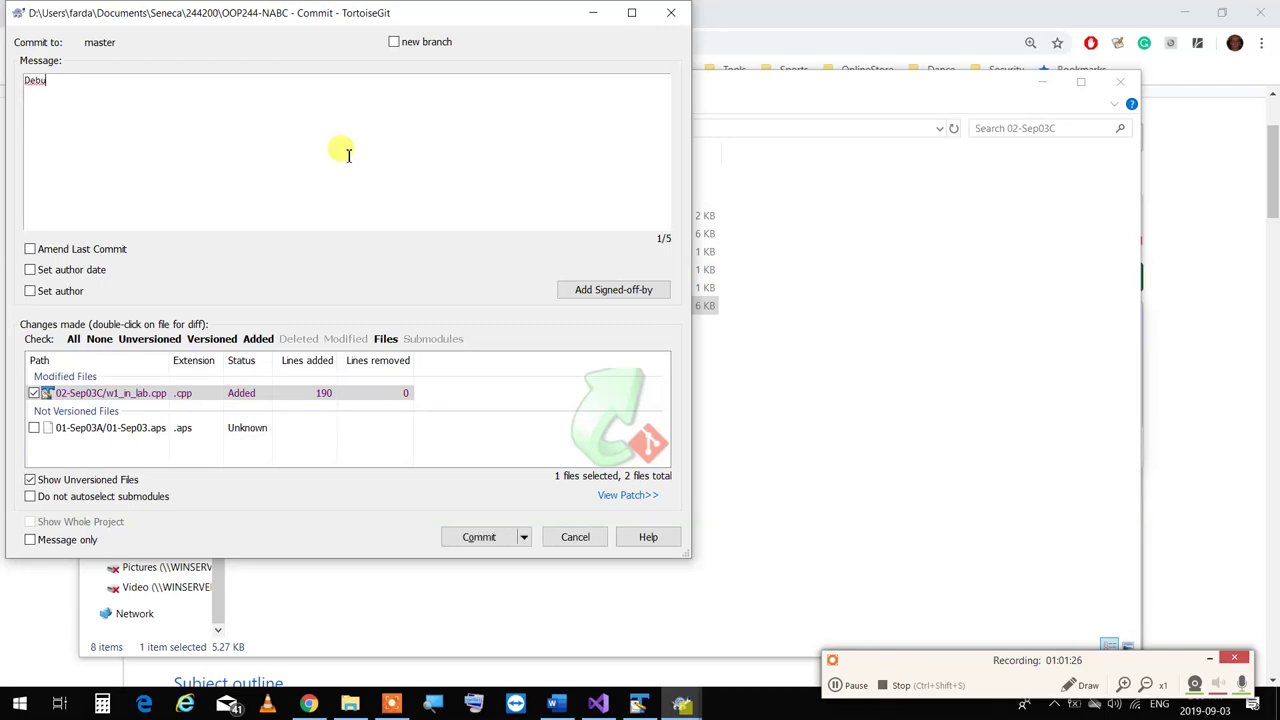
pyautogui.write('gging')
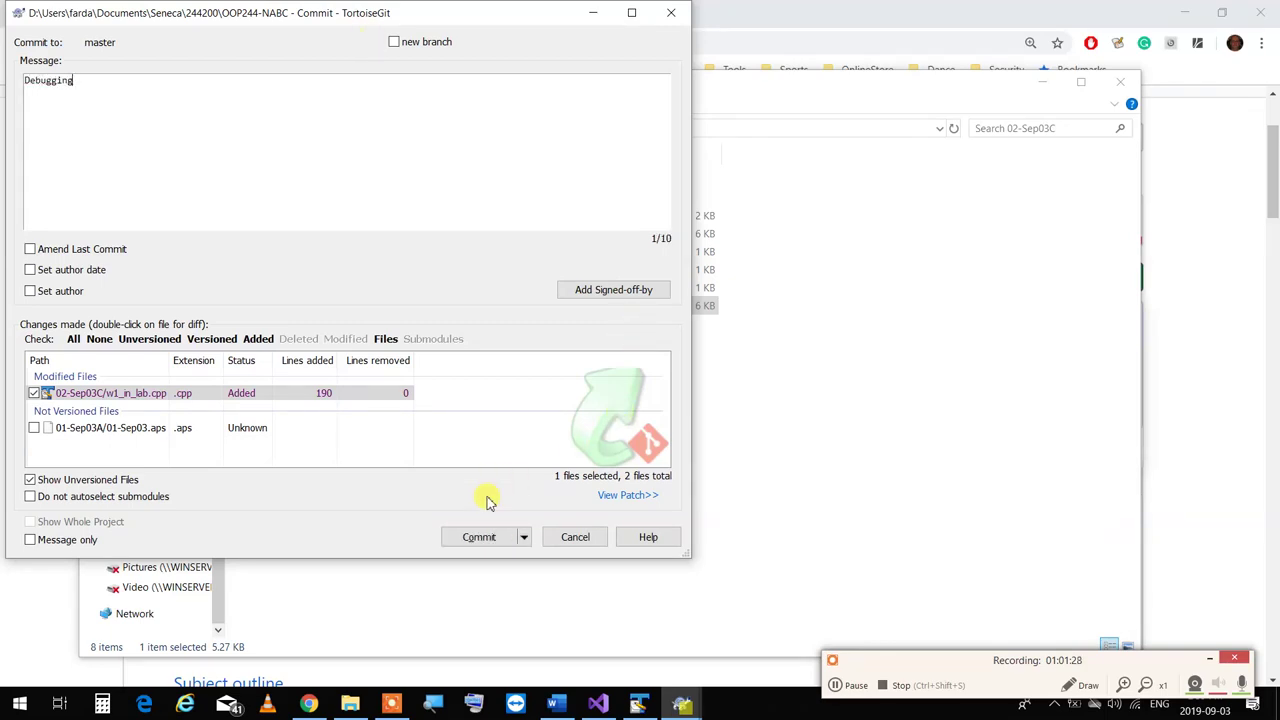
pyautogui.click(486, 537)
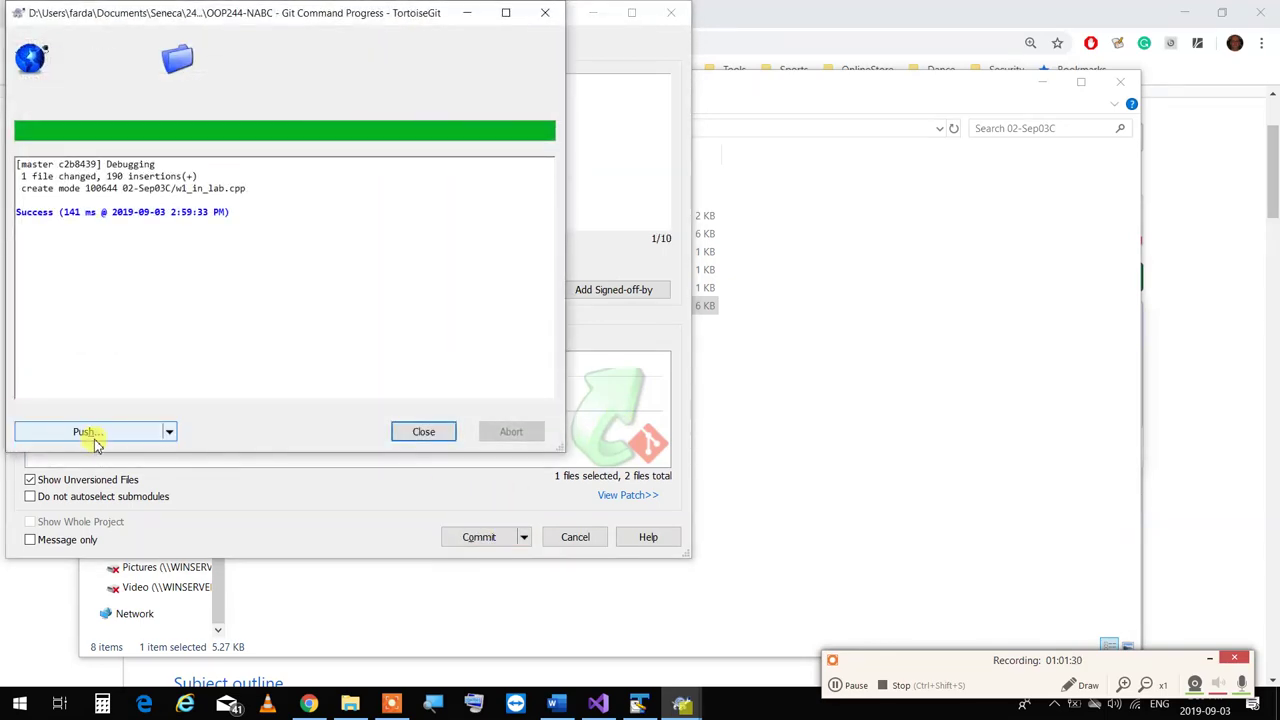
# Push the committed master branch to origin with TortoiseGit and close the progress window
pyautogui.click(93, 436)
pyautogui.click(263, 430)
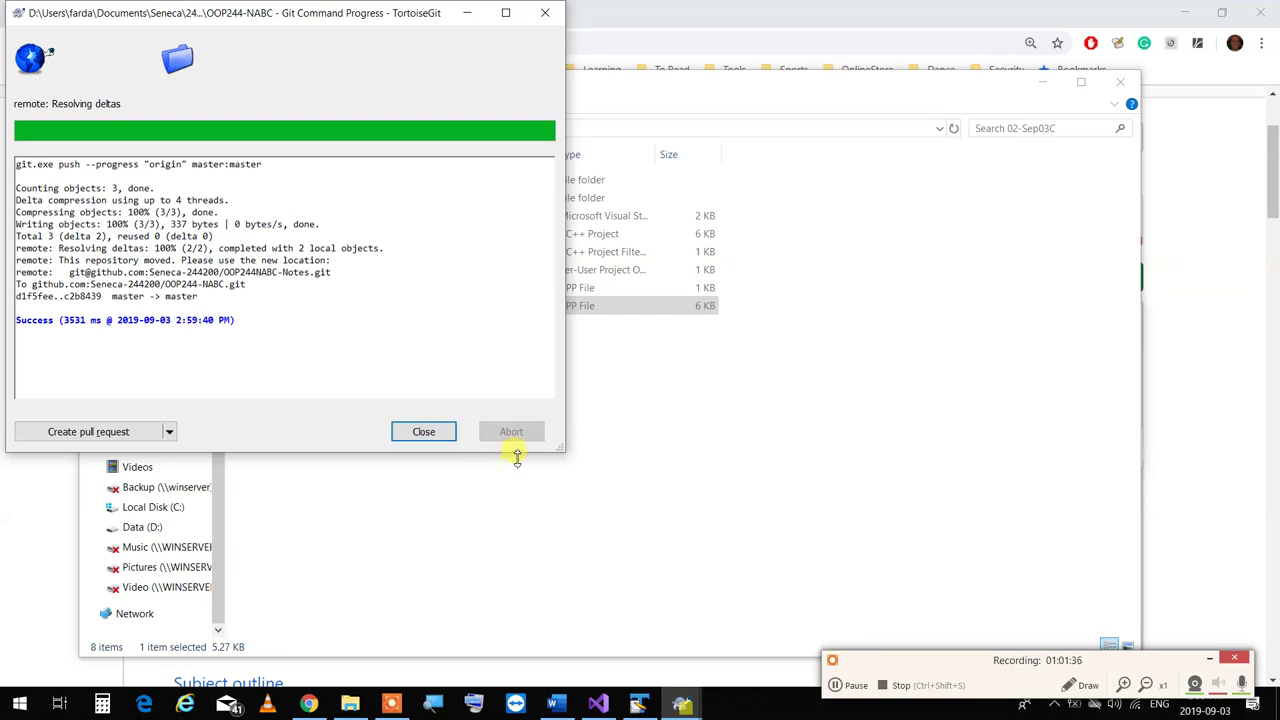
pyautogui.click(440, 434)
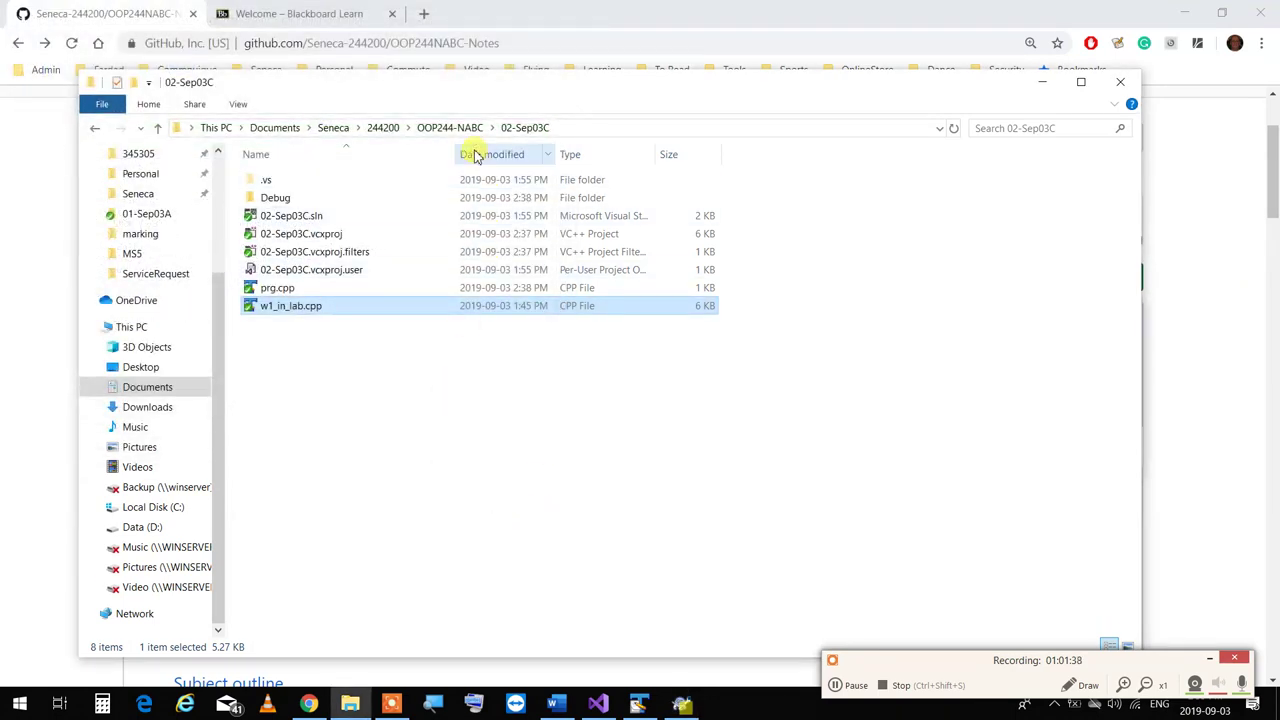
# Look through the TortoiseGit commands for the OOP244-NABC folder in 244200, including Pull, and dismiss them without running any
pyautogui.click(385, 128)
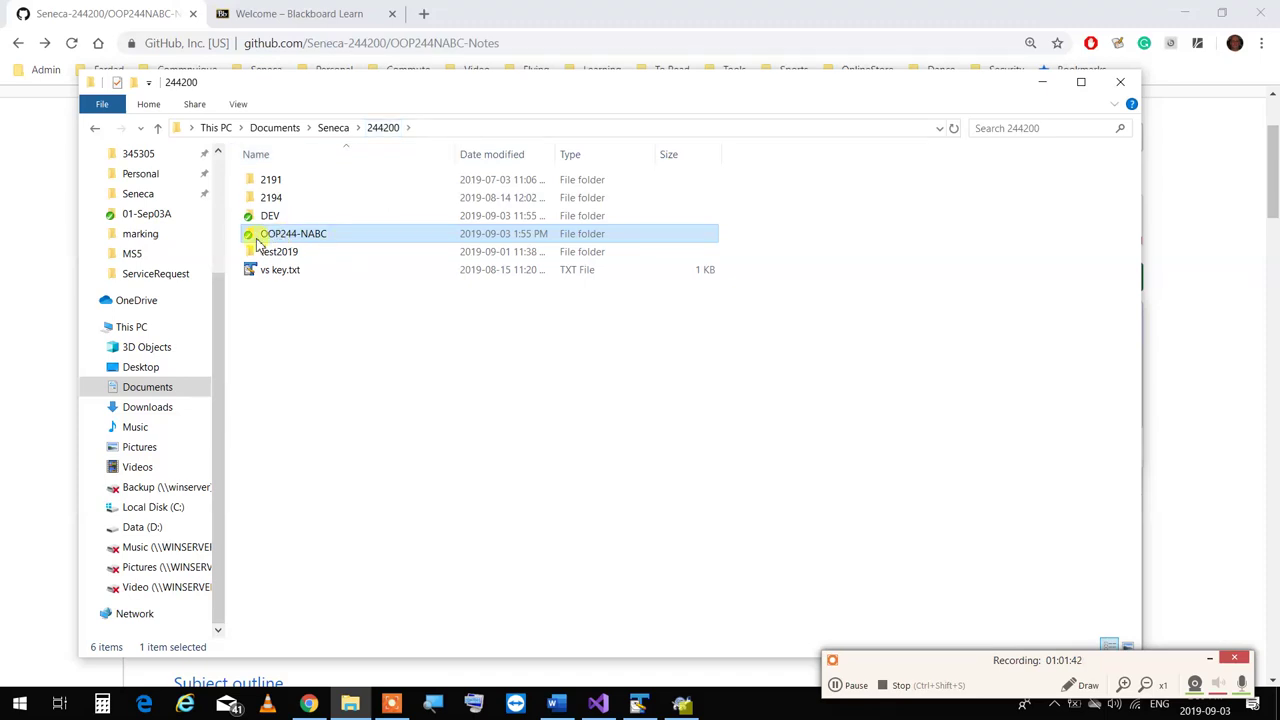
pyautogui.rightClick(312, 237)
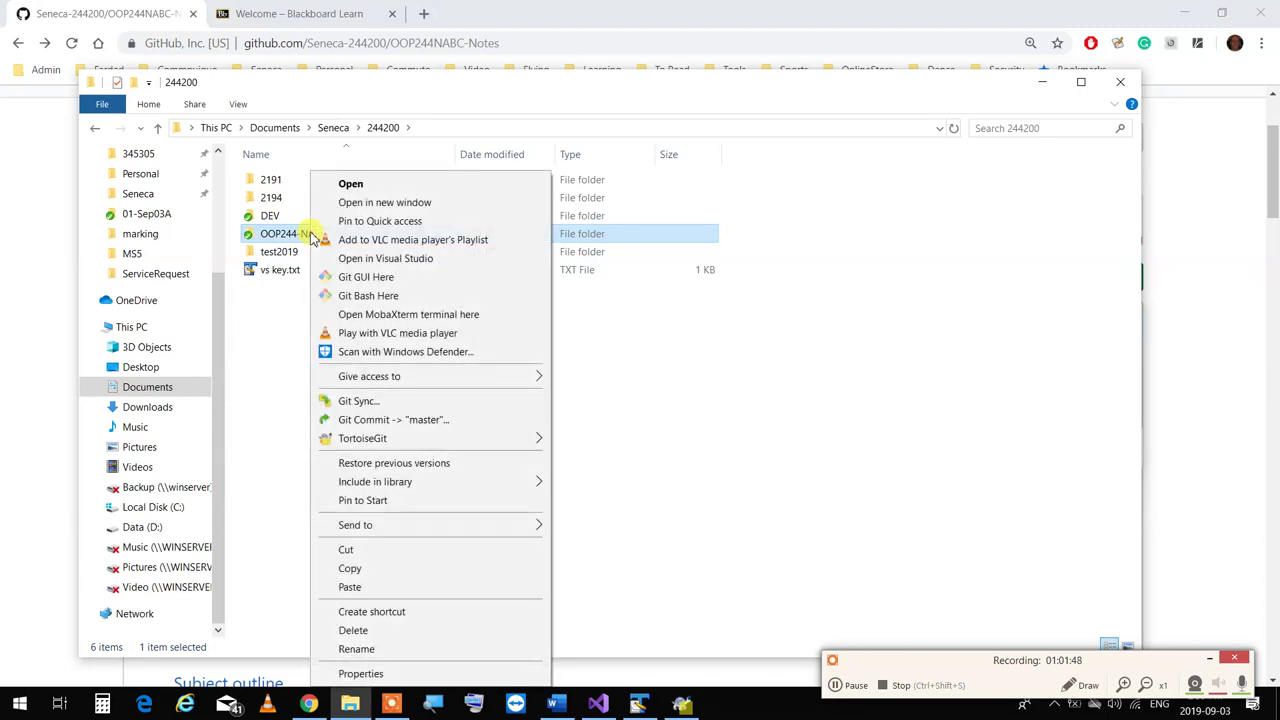
pyautogui.moveTo(537, 438)
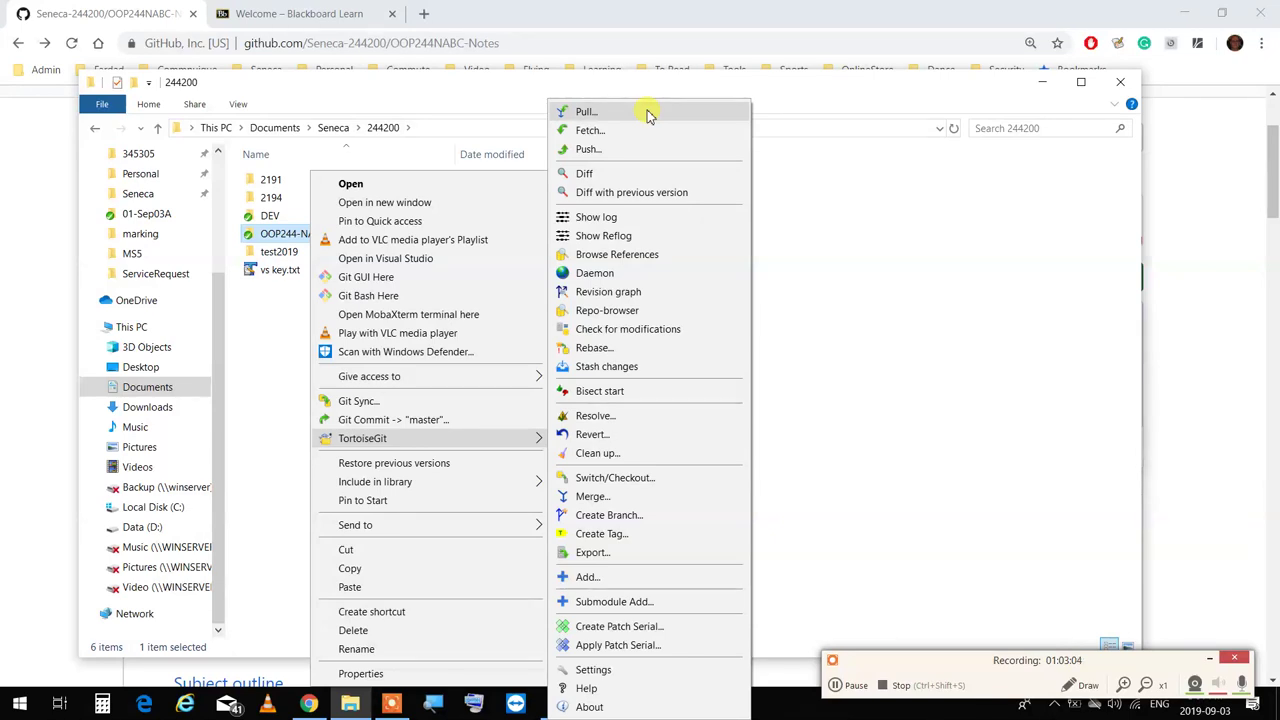
pyautogui.click(1160, 665)
pyautogui.moveTo(1160, 663); pyautogui.dragTo(1163, 608)
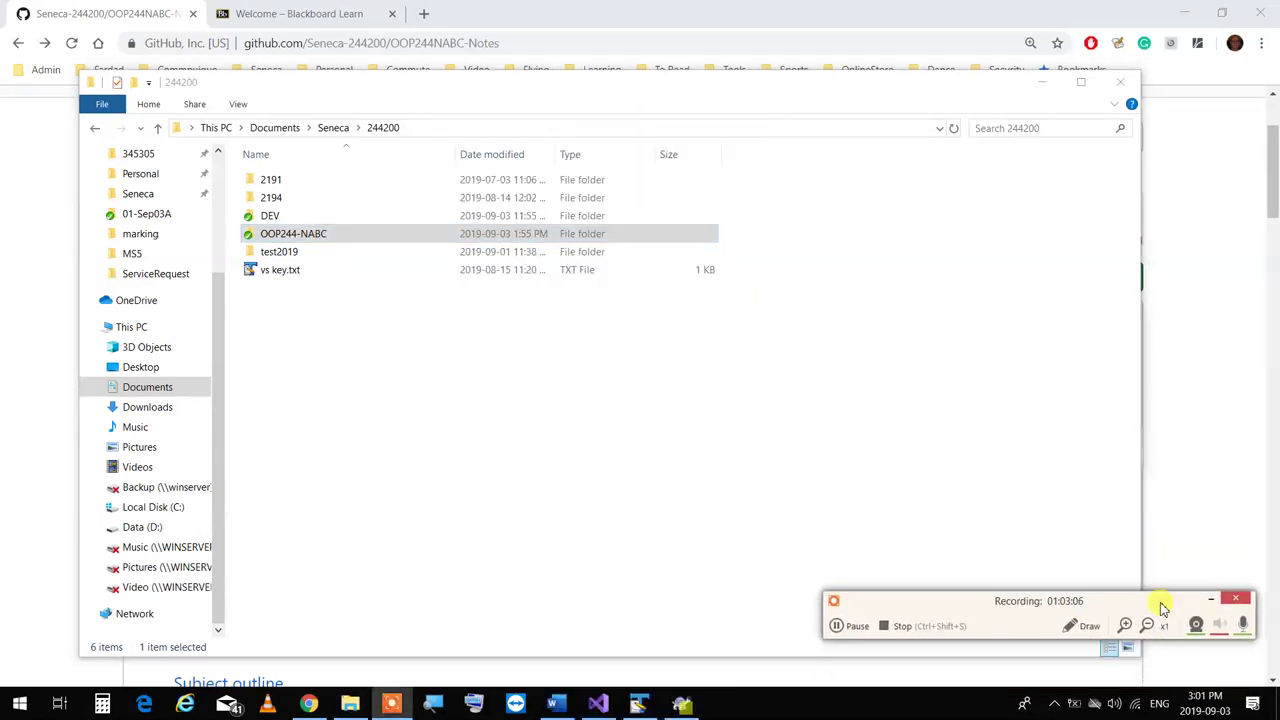
pyautogui.click(1175, 543)
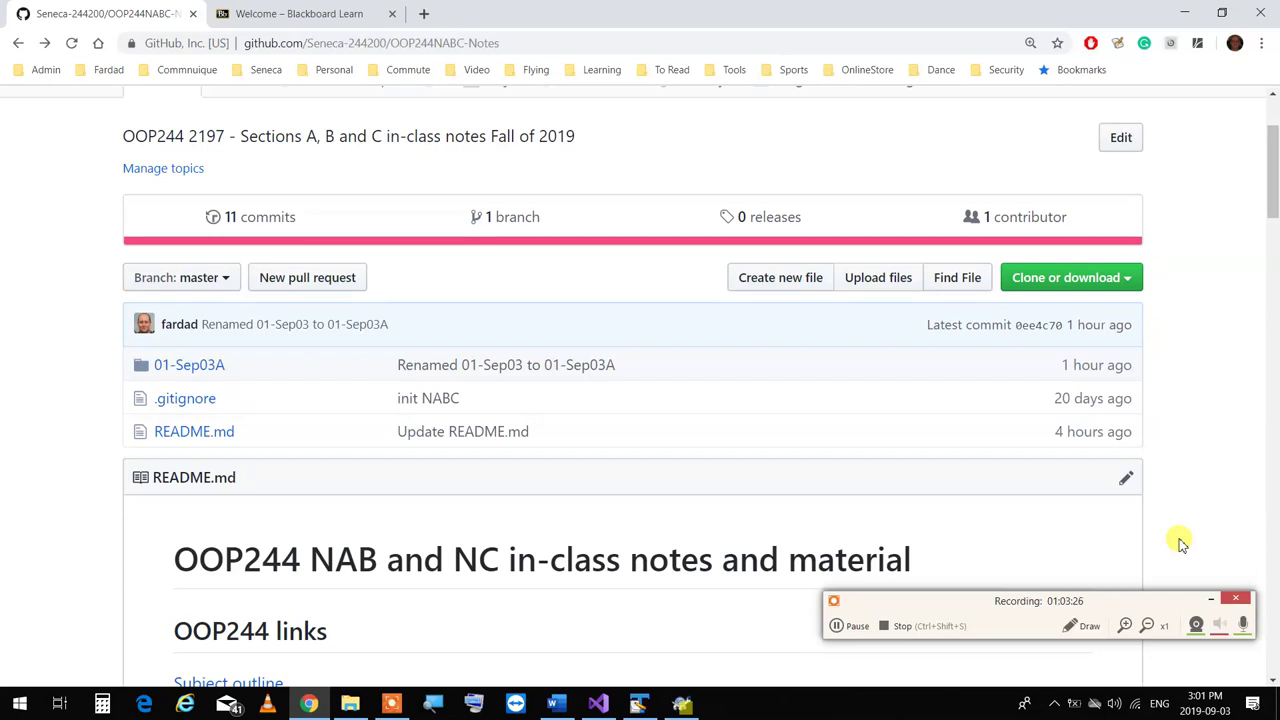
# Close the empty Visual Studio window and open 02-Sep03C.vcxproj from OOP244-NABC\02-Sep03C with Microsoft Visual Studio 2019
pyautogui.click(598, 703)
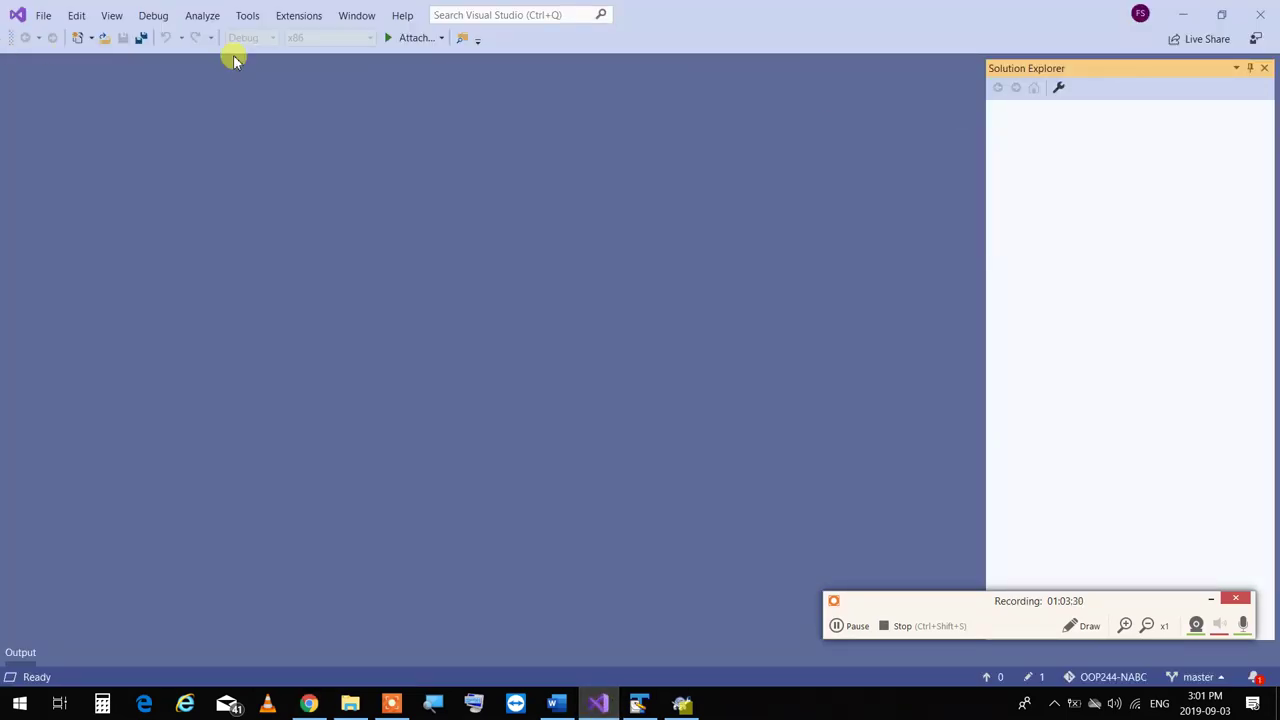
pyautogui.click(1268, 12)
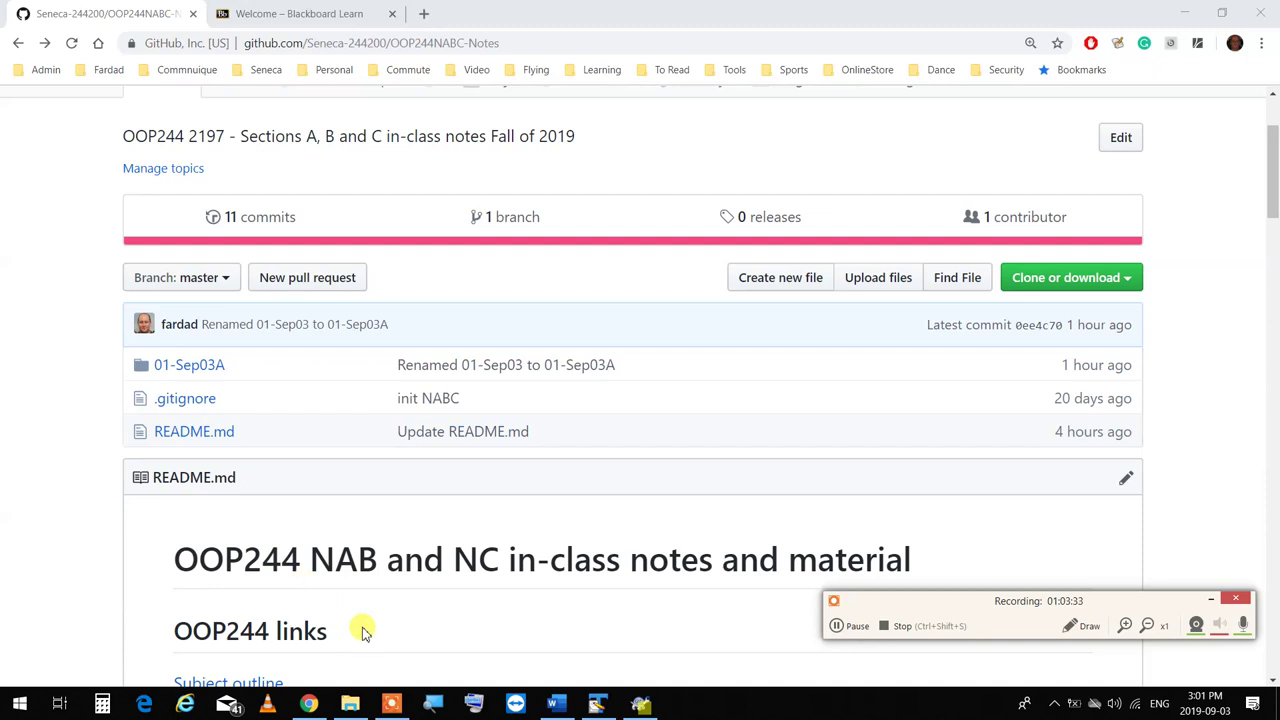
pyautogui.click(350, 703)
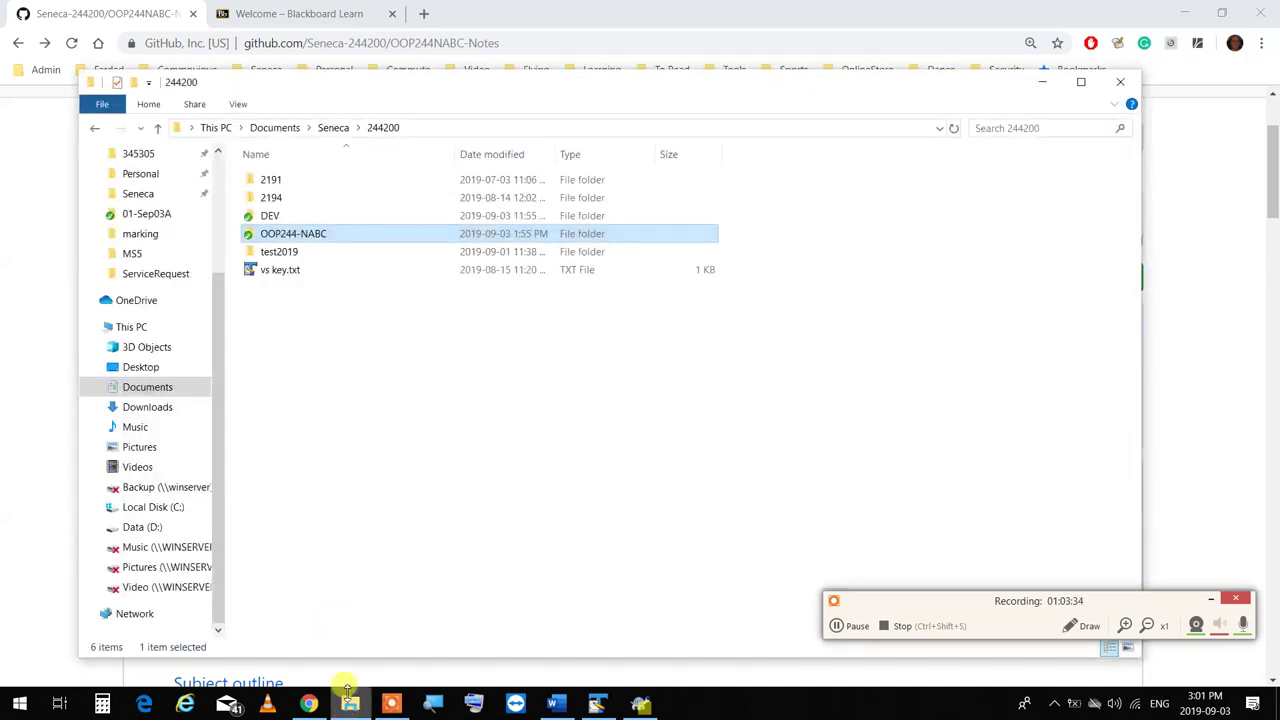
pyautogui.doubleClick(290, 234)
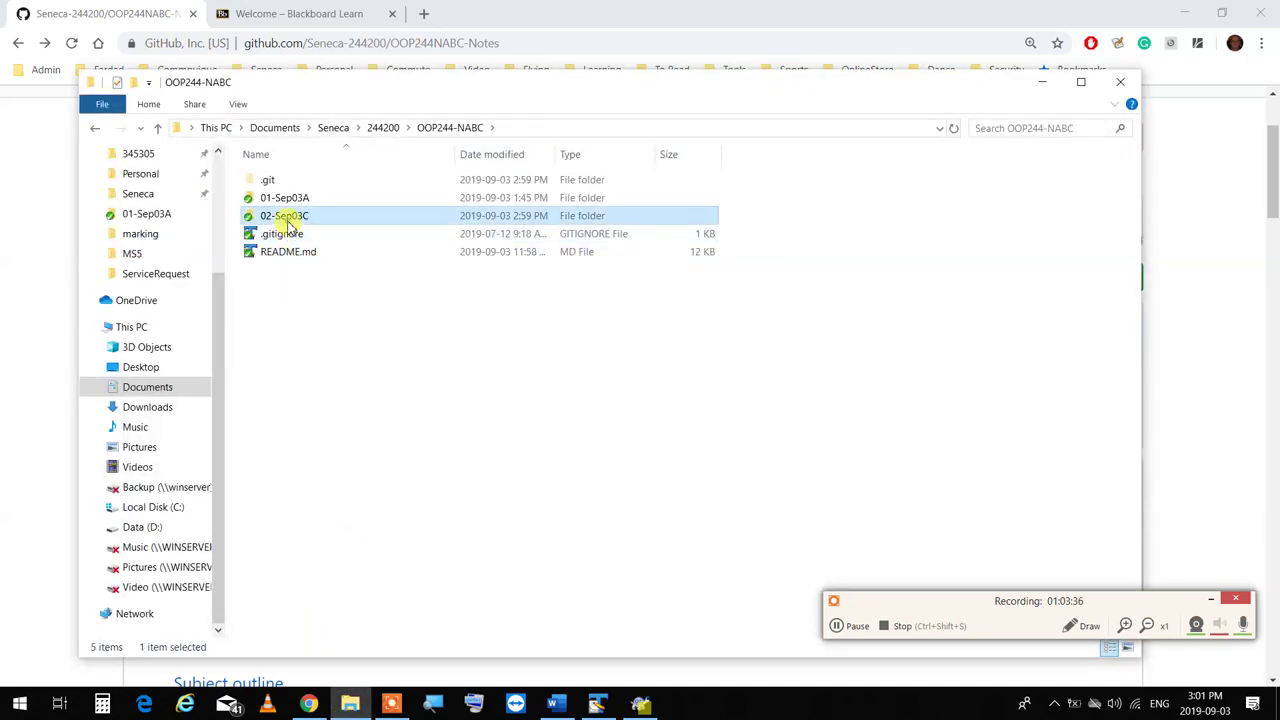
pyautogui.doubleClick(286, 216)
pyautogui.rightClick(288, 234)
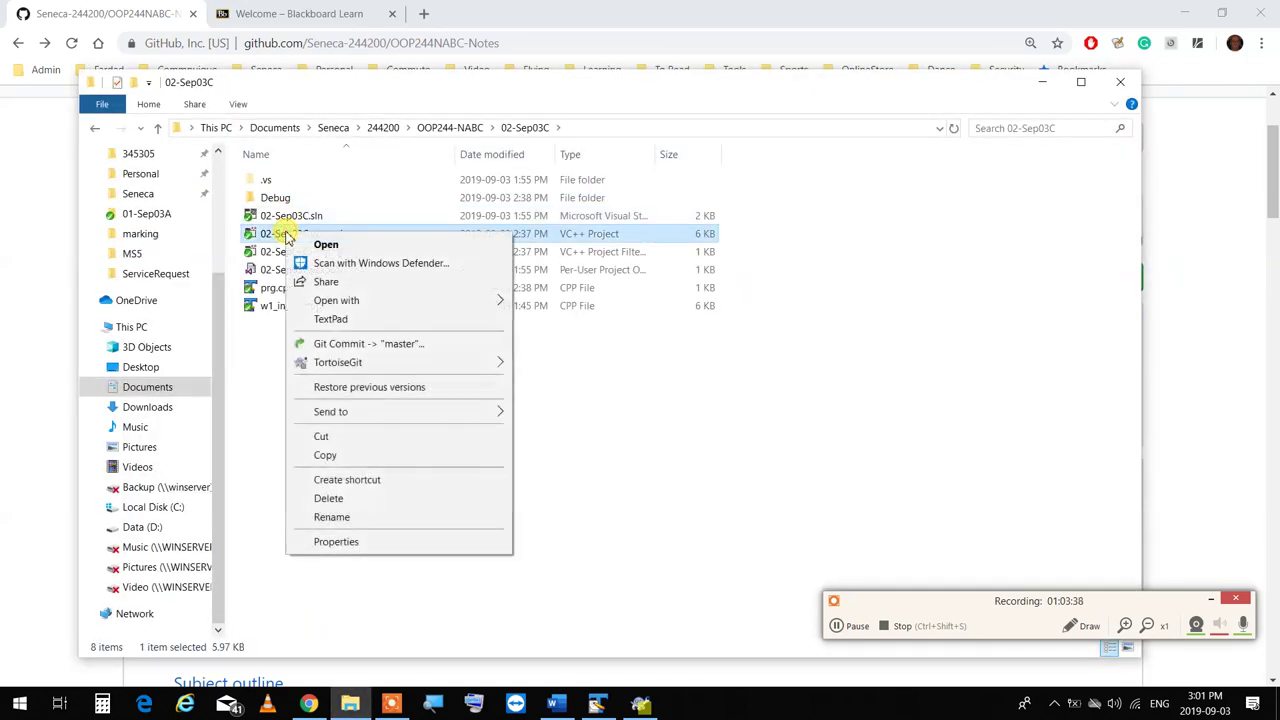
pyautogui.moveTo(349, 300)
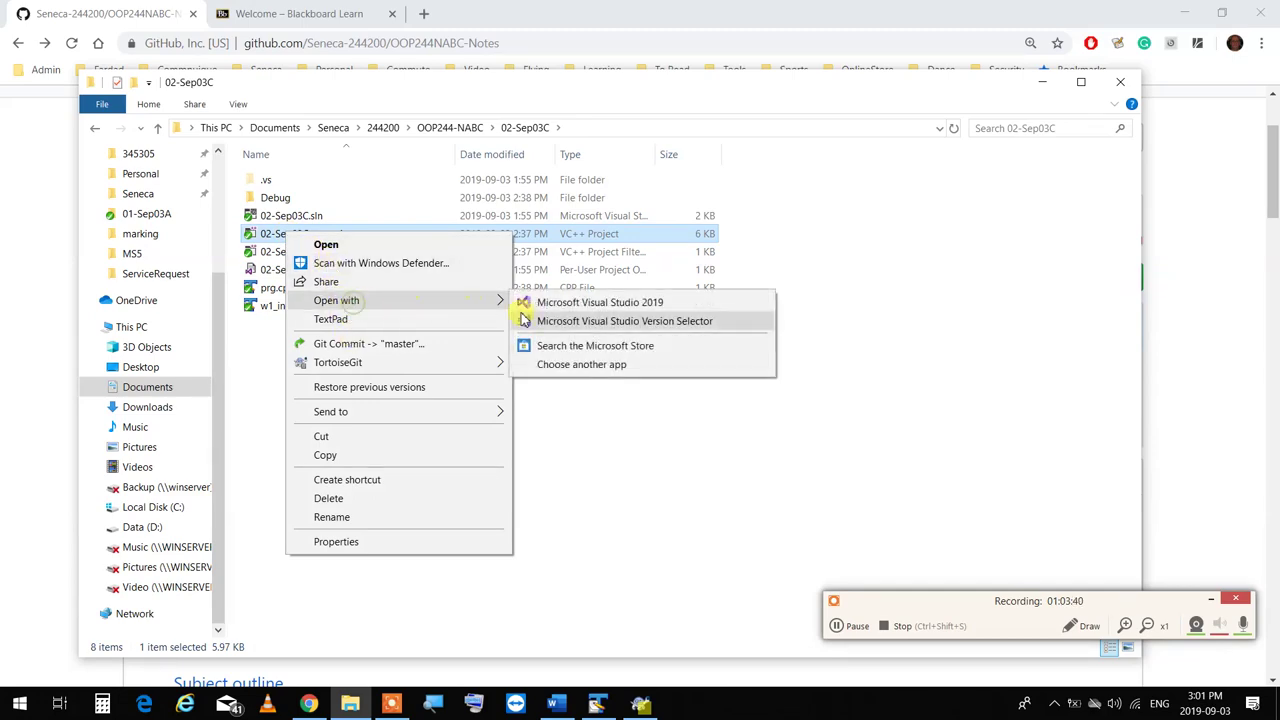
pyautogui.click(541, 304)
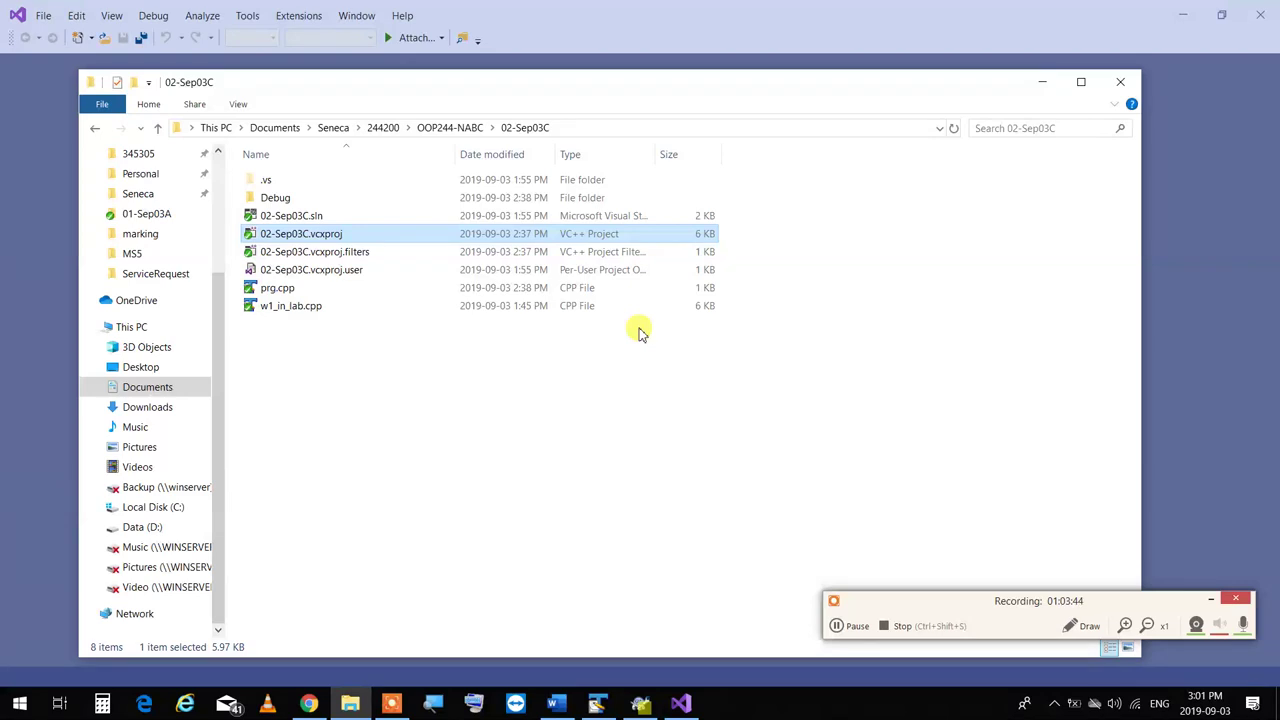
pyautogui.click(1185, 264)
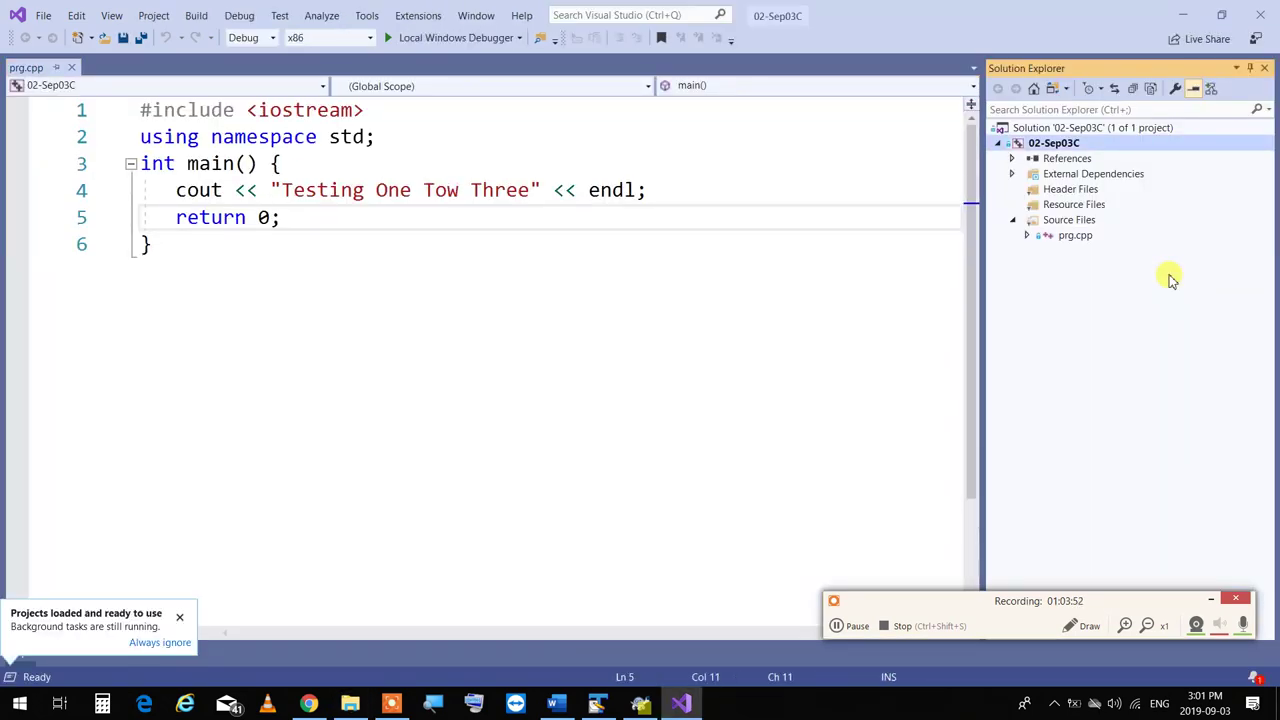
# Remove prg.cpp from the 02-Sep03C project's source files without permanently deleting the file
pyautogui.click(1075, 237)
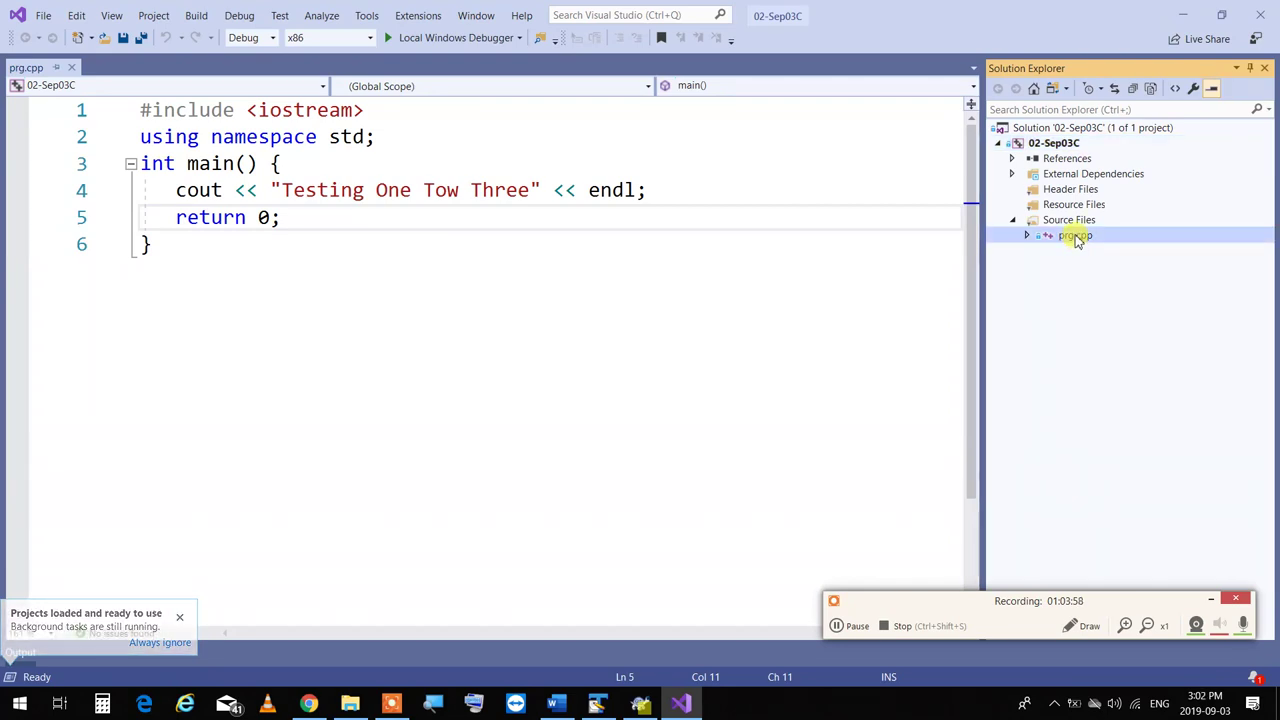
pyautogui.rightClick(1077, 241)
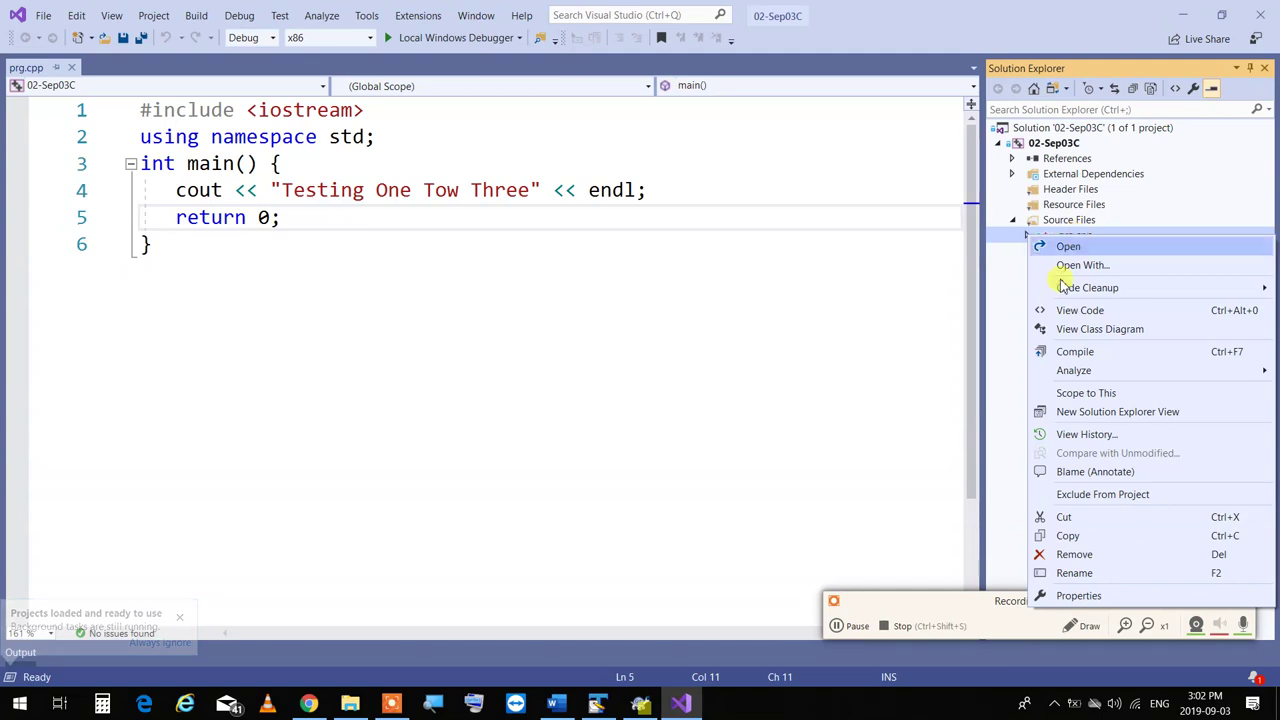
pyautogui.click(1108, 555)
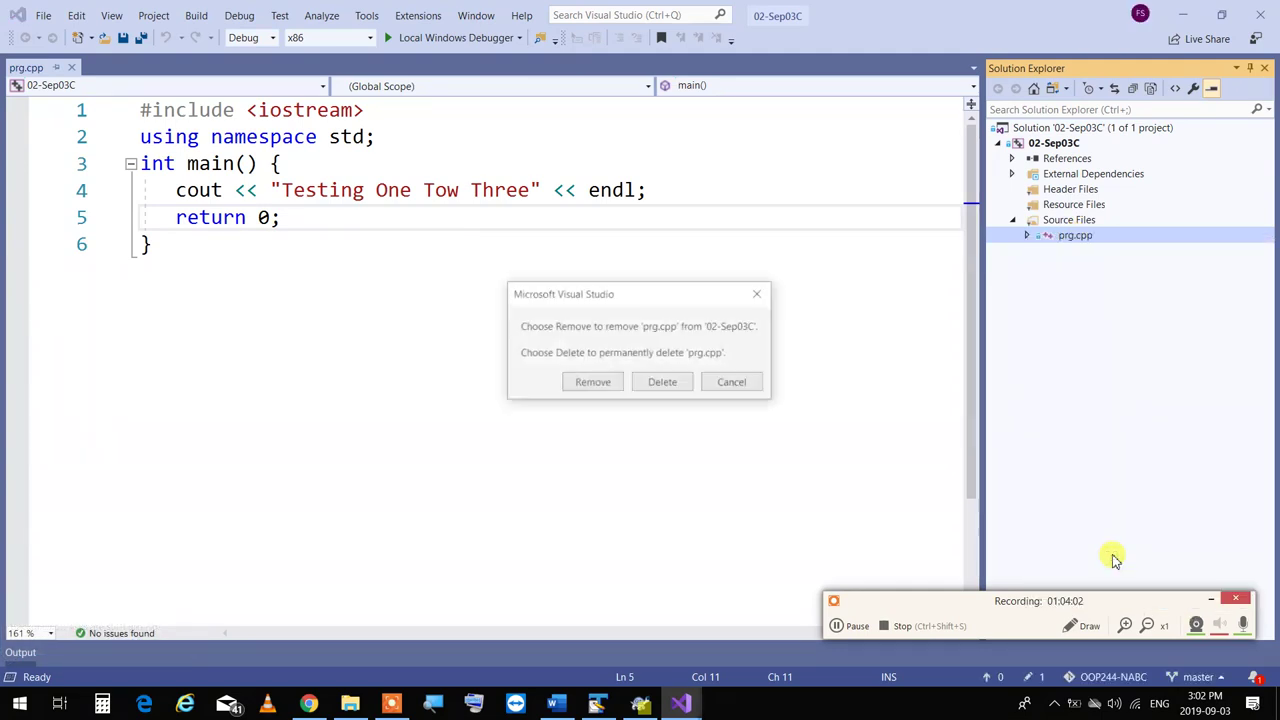
pyautogui.click(600, 389)
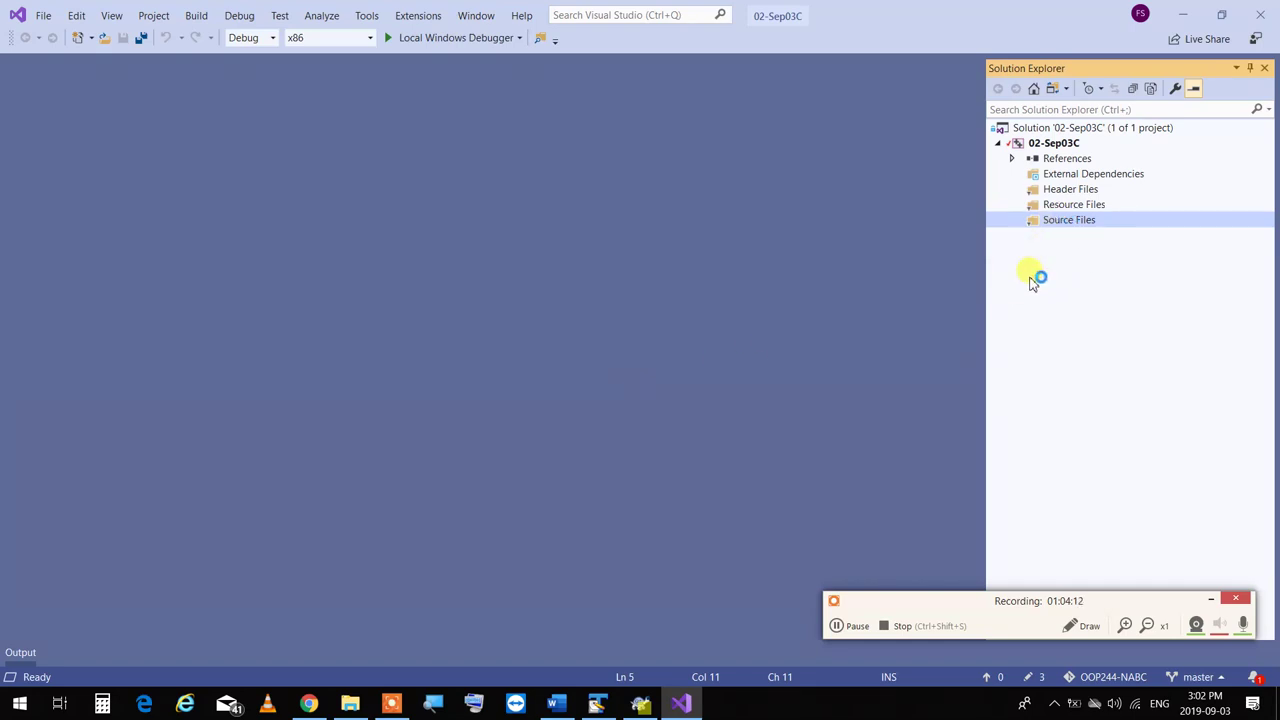
# Add the existing file w1_in_lab.cpp to the Source Files of the 02-Sep03C project
pyautogui.rightClick(1048, 224)
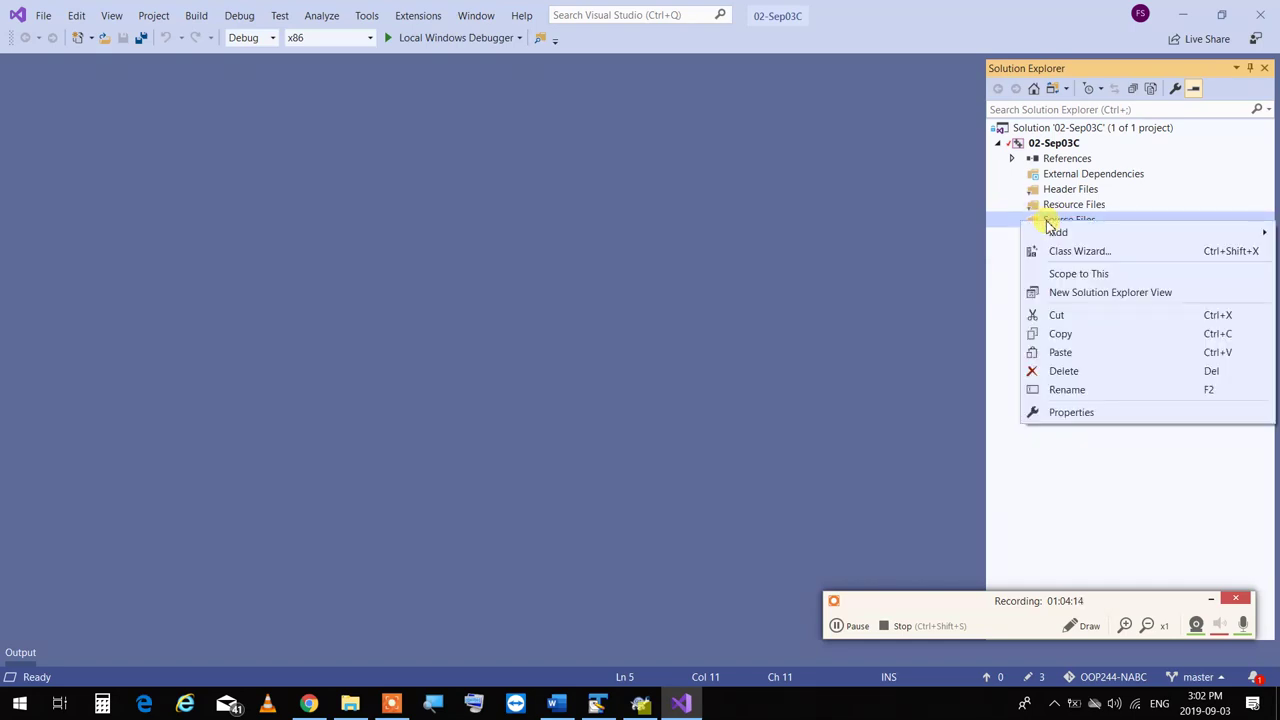
pyautogui.moveTo(1051, 231)
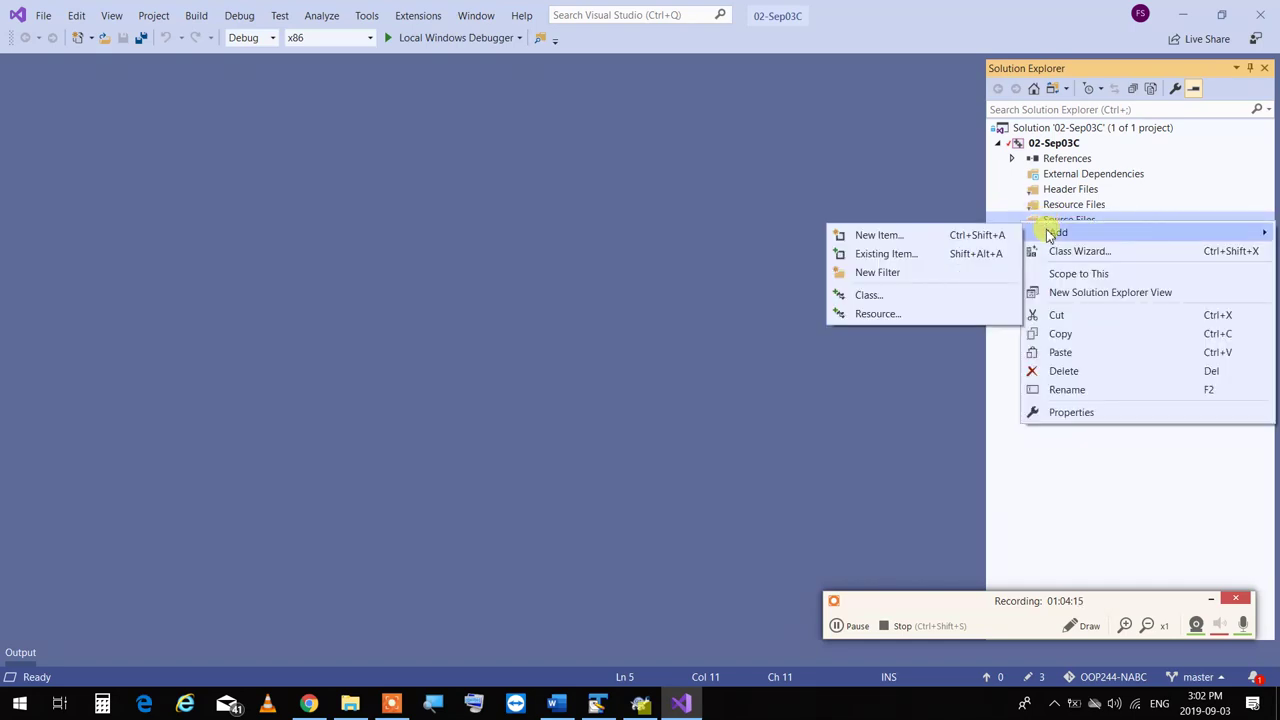
pyautogui.click(930, 263)
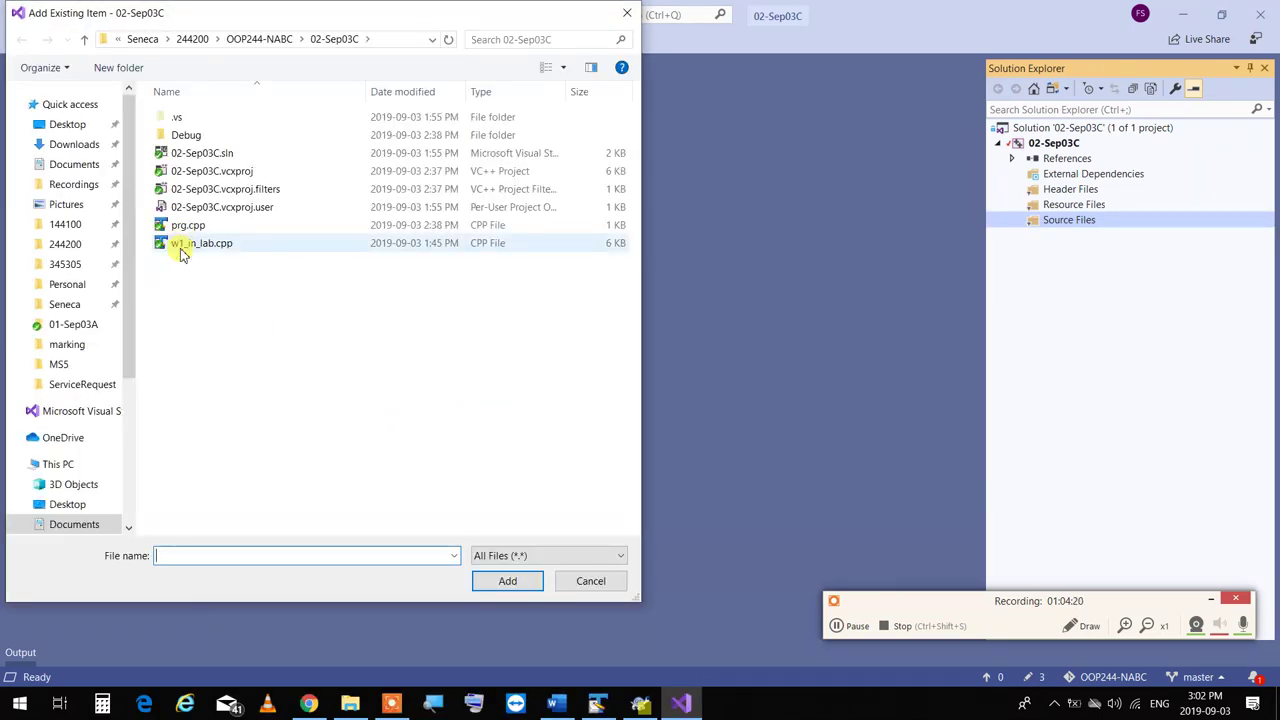
pyautogui.click(181, 249)
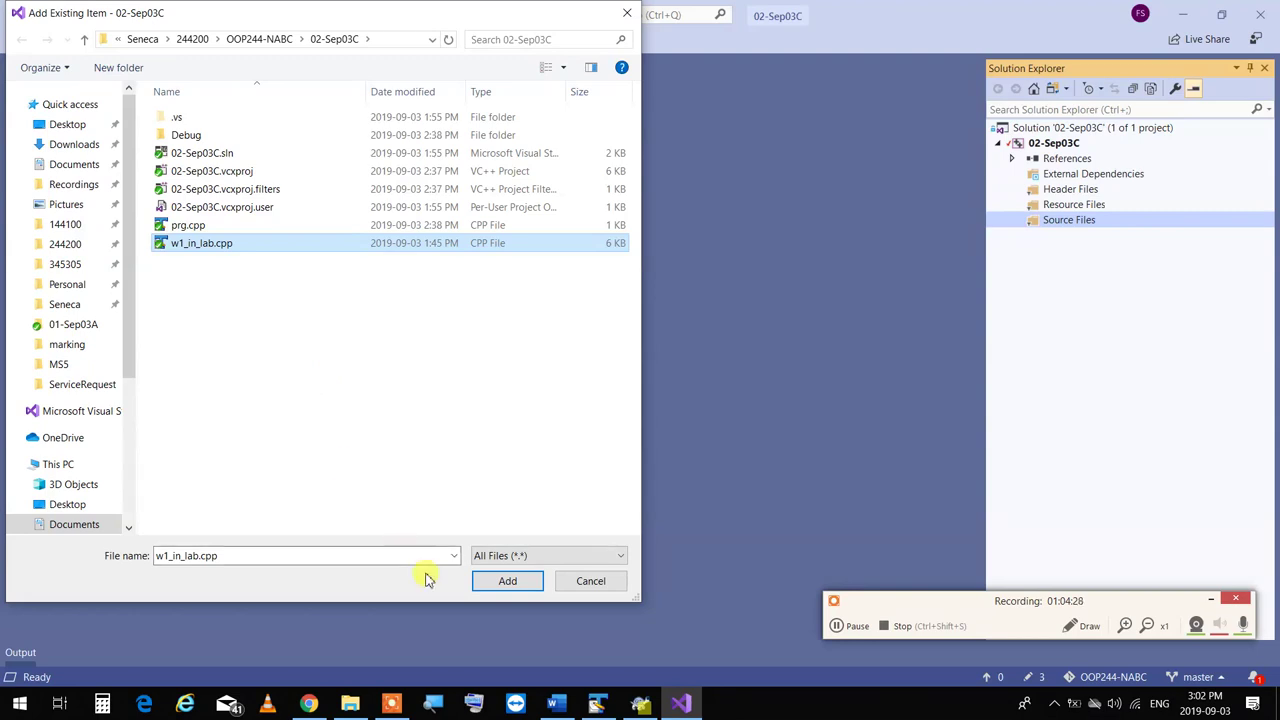
pyautogui.click(506, 583)
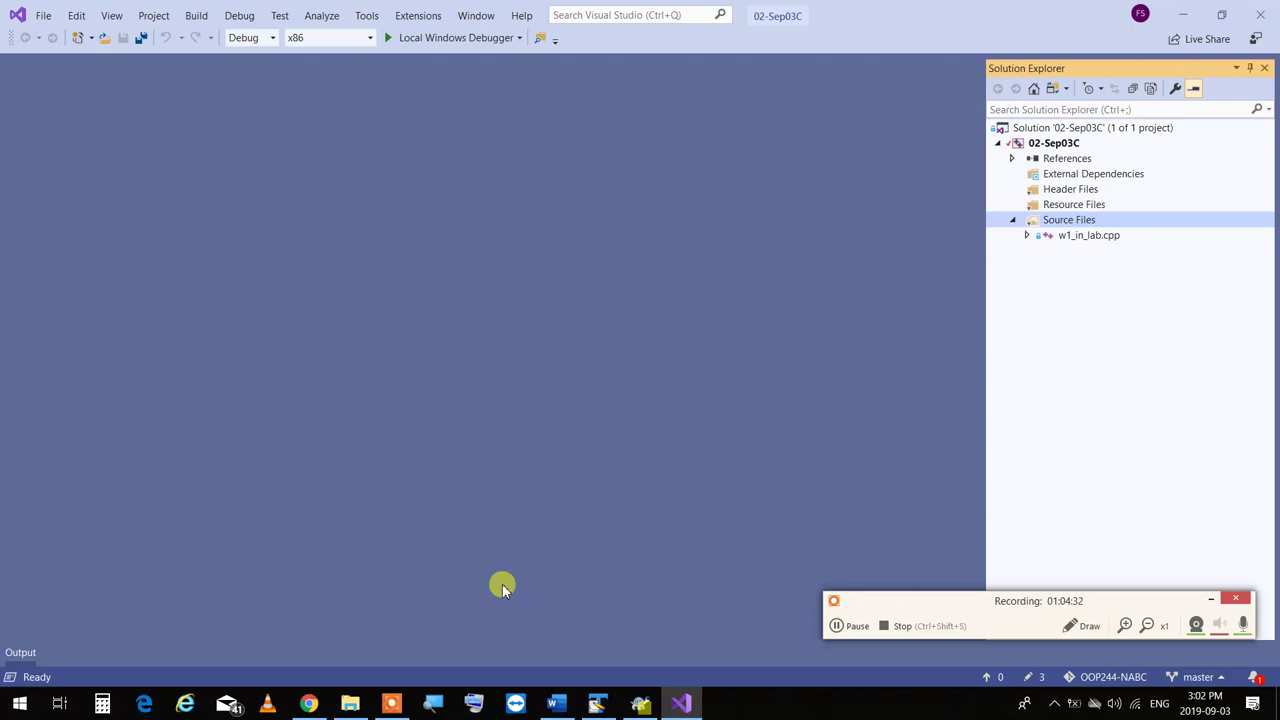
# Build and run the 02-Sep03C project, and move its console window higher so it fits on the screen
pyautogui.hotkey('ctrl', 'shift', 'b')
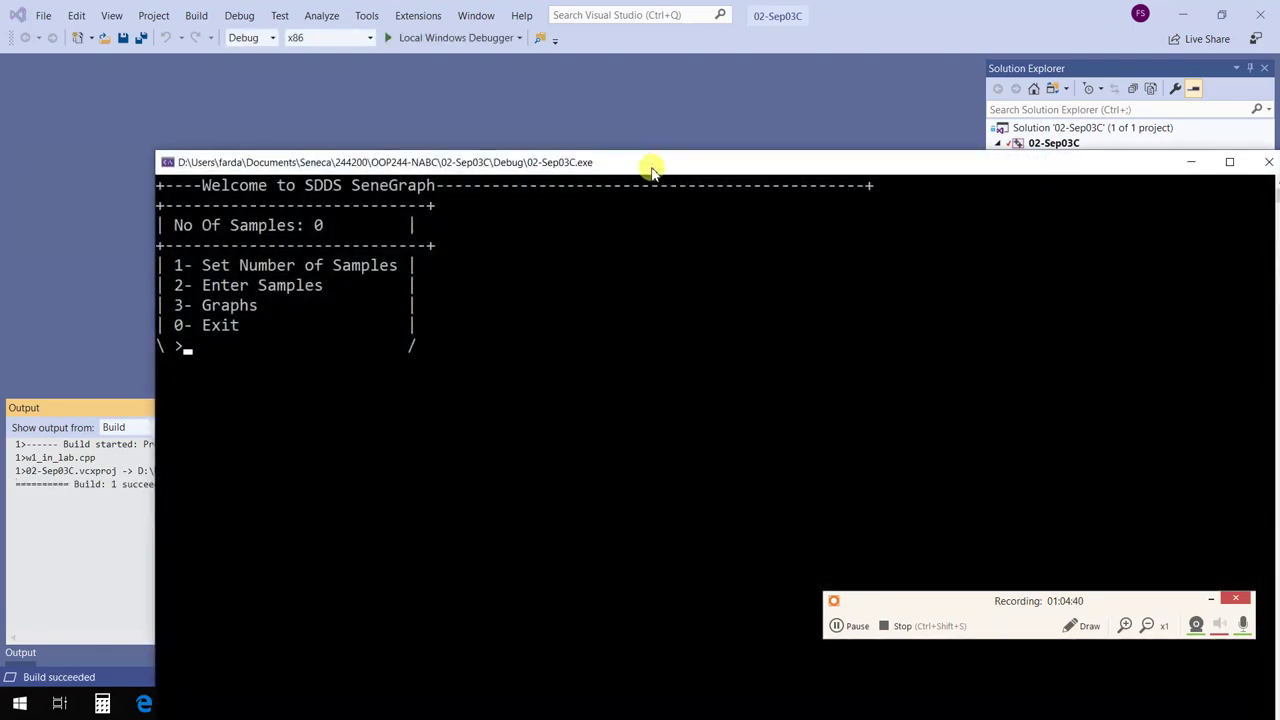
pyautogui.moveTo(651, 158); pyautogui.dragTo(618, 37)
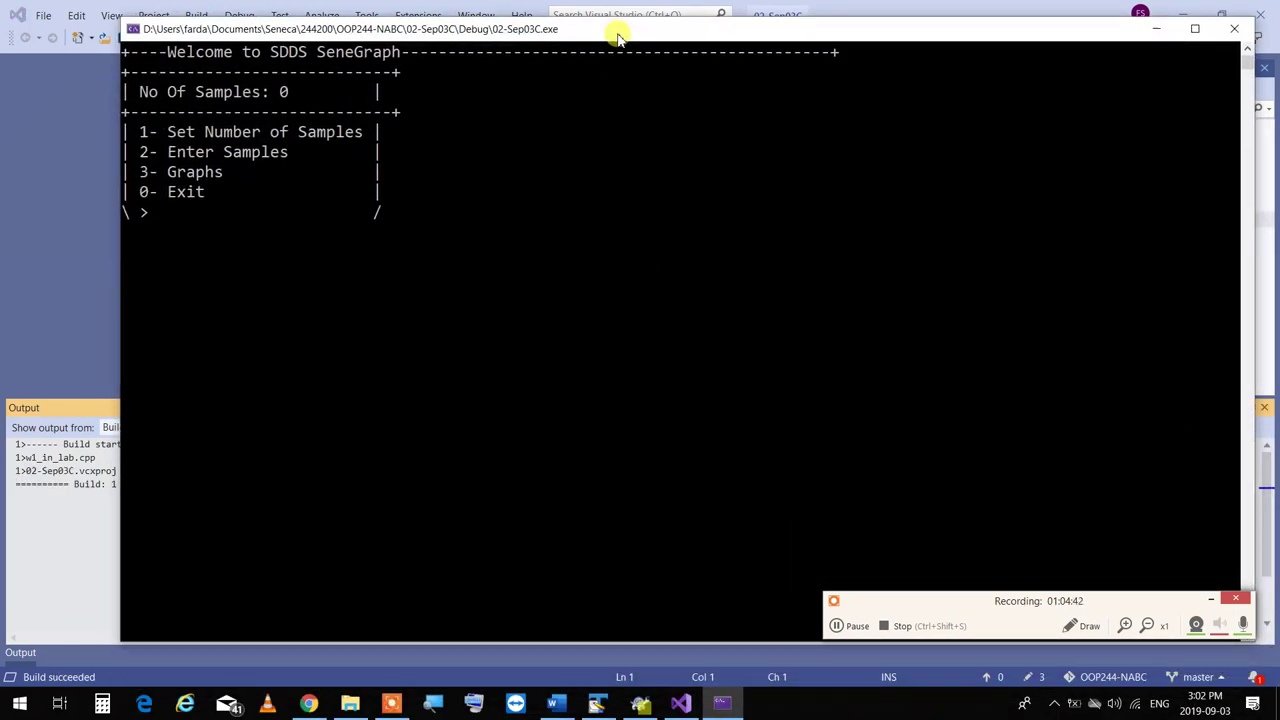